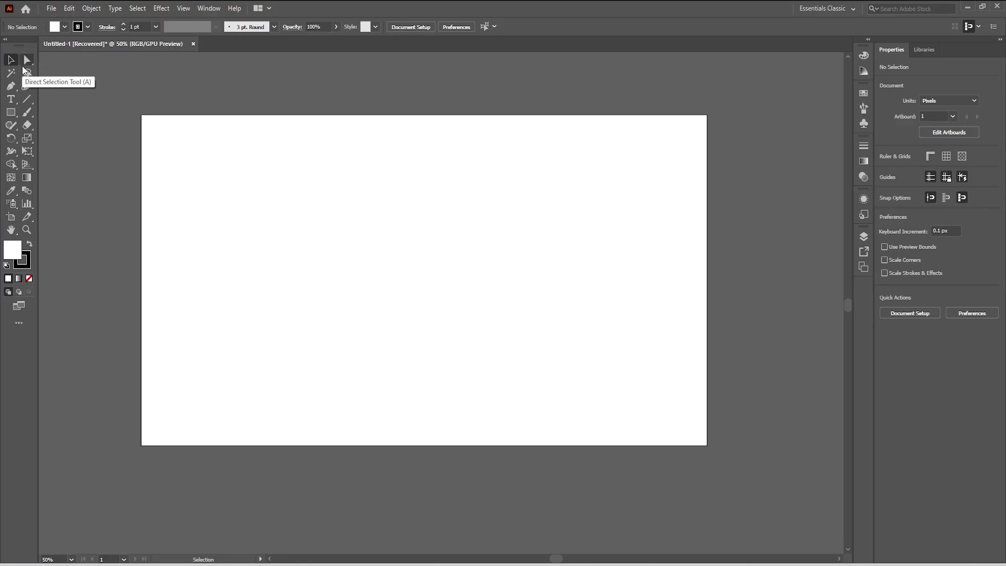
# Draw a rectangle about 582 by 338 px in the upper-left area of the artboard
pyautogui.click(23, 61)
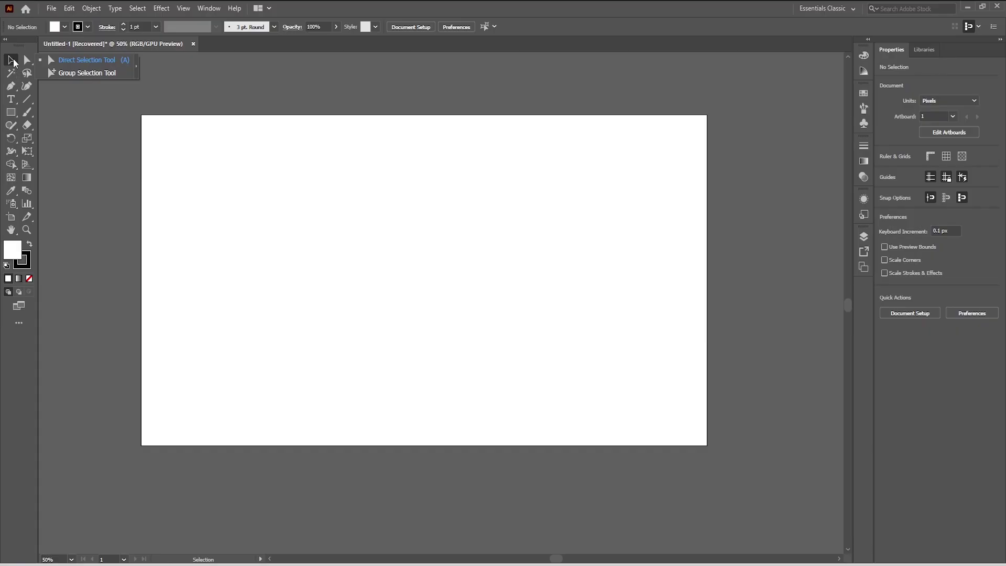
pyautogui.click(12, 61)
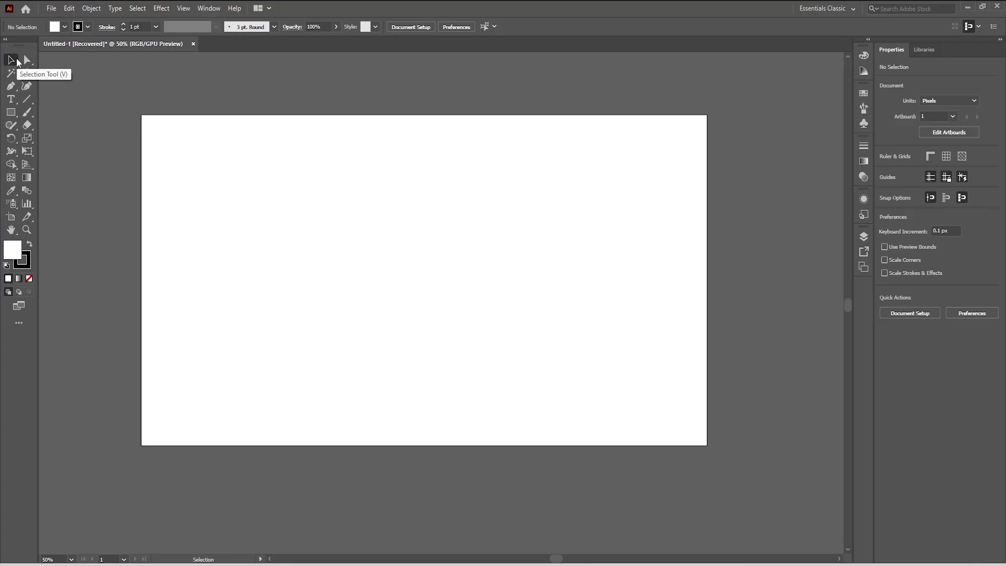
pyautogui.click(11, 114)
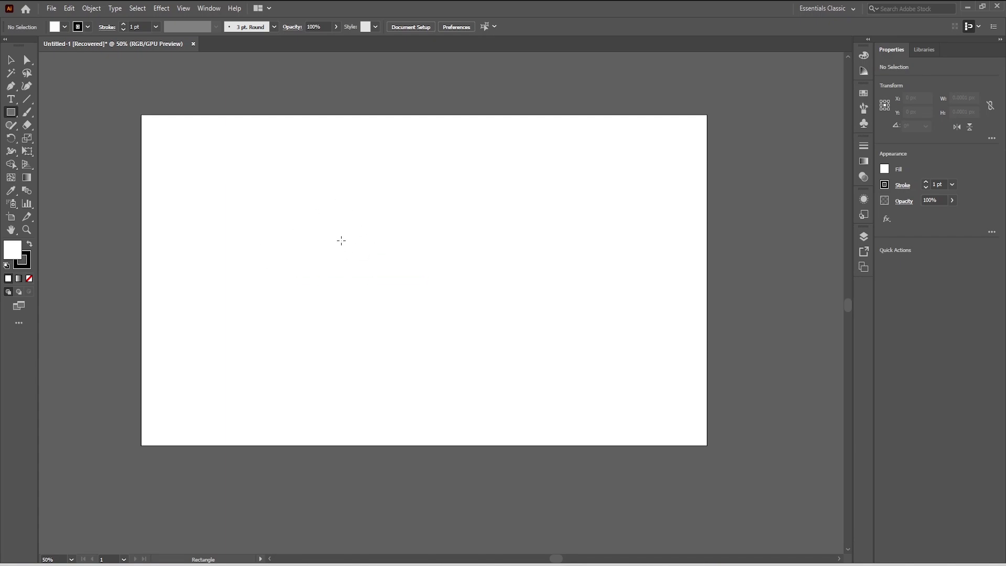
pyautogui.moveTo(240, 200); pyautogui.dragTo(412, 303)
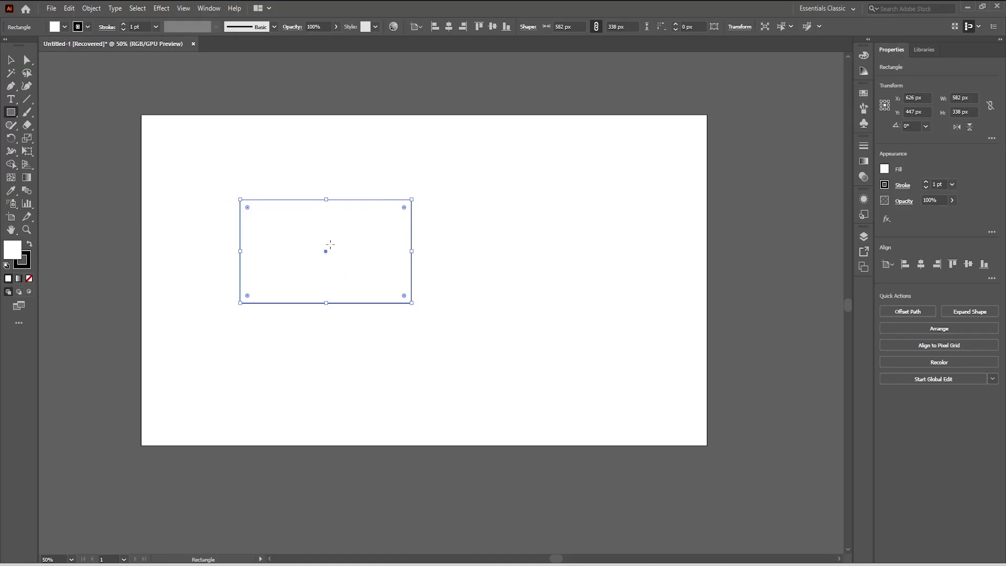
# Draw an ellipse about 462 by 539 px near the artboard's right edge
pyautogui.click(11, 113)
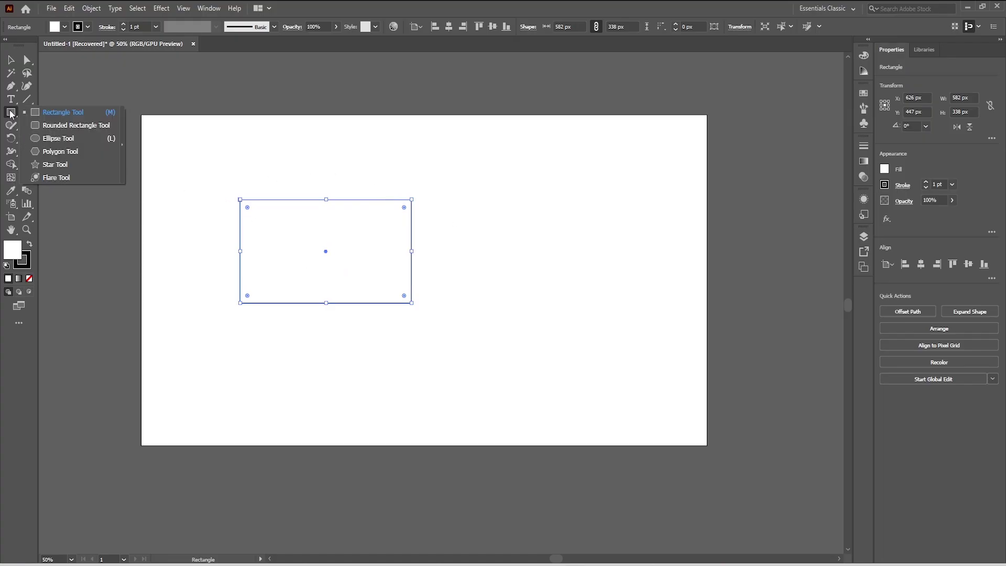
pyautogui.click(58, 140)
pyautogui.moveTo(546, 200); pyautogui.dragTo(683, 364)
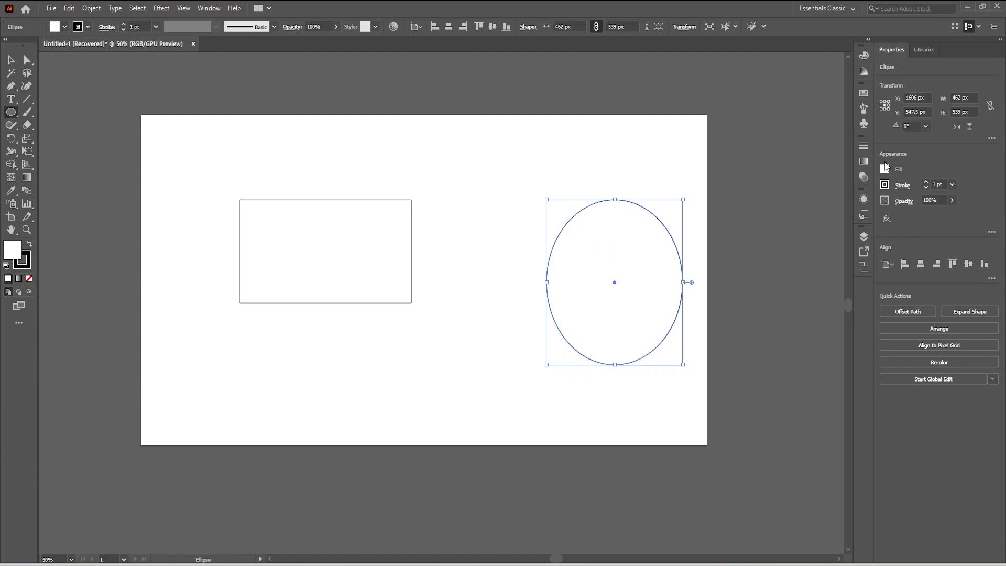
# Undock the Properties panel and fill the ellipse with cyan
pyautogui.moveTo(893, 50); pyautogui.dragTo(786, 50)
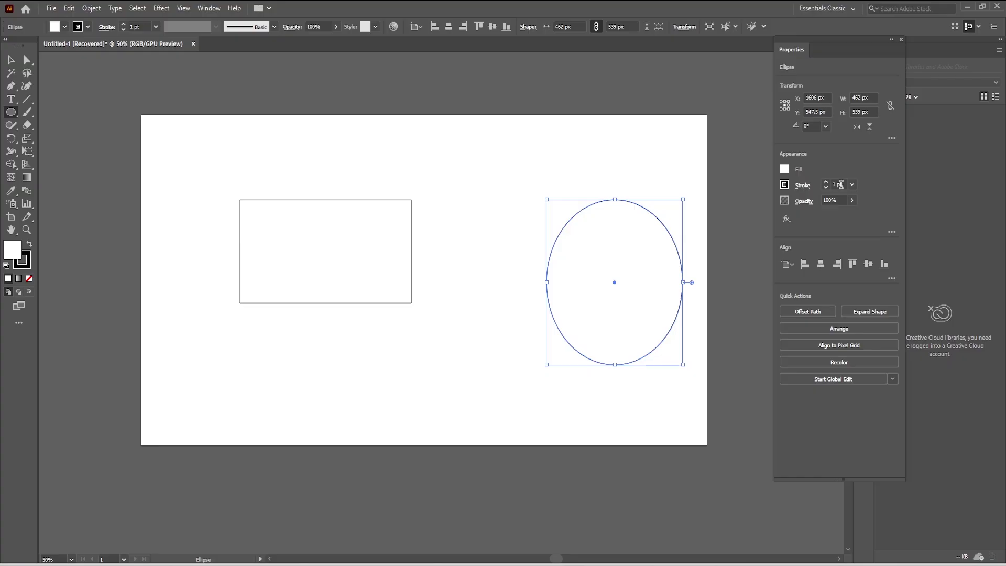
pyautogui.click(785, 169)
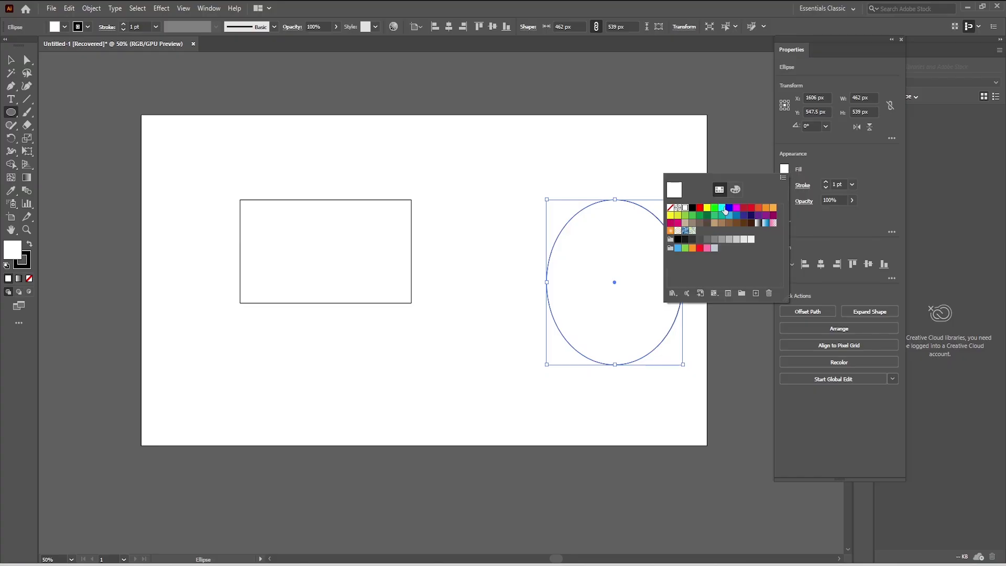
pyautogui.click(722, 208)
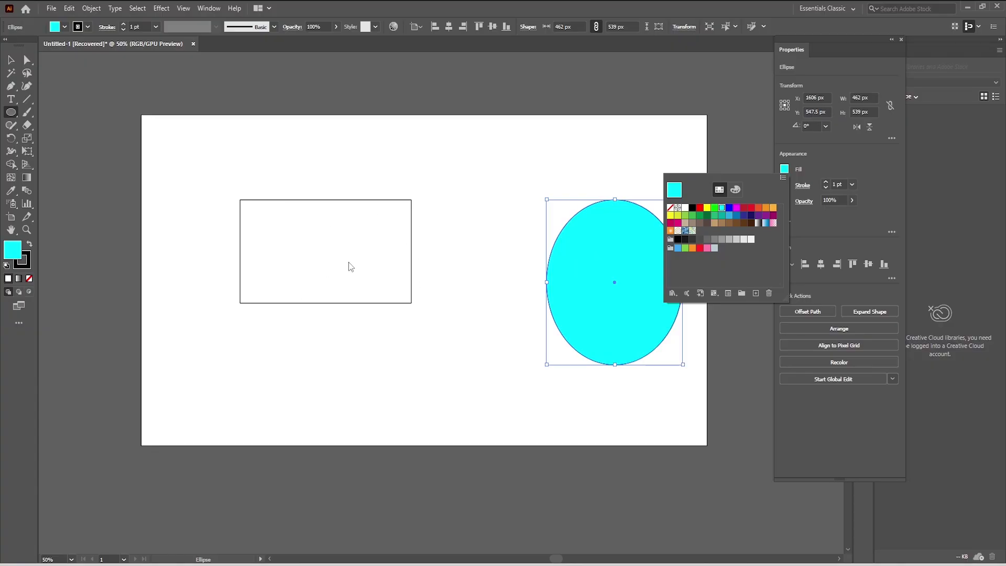
# Fill the rectangle with red
pyautogui.click(10, 60)
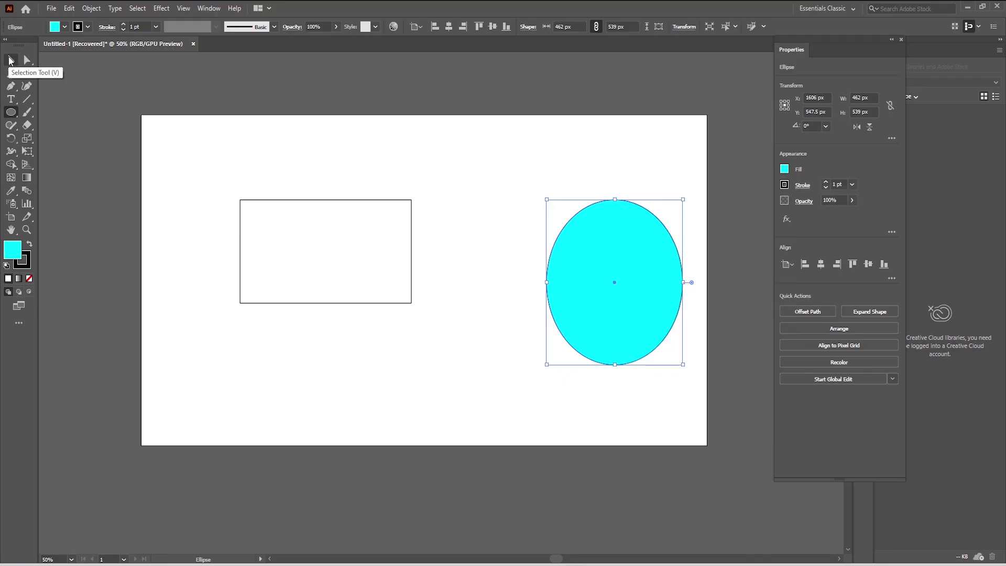
pyautogui.press('v')
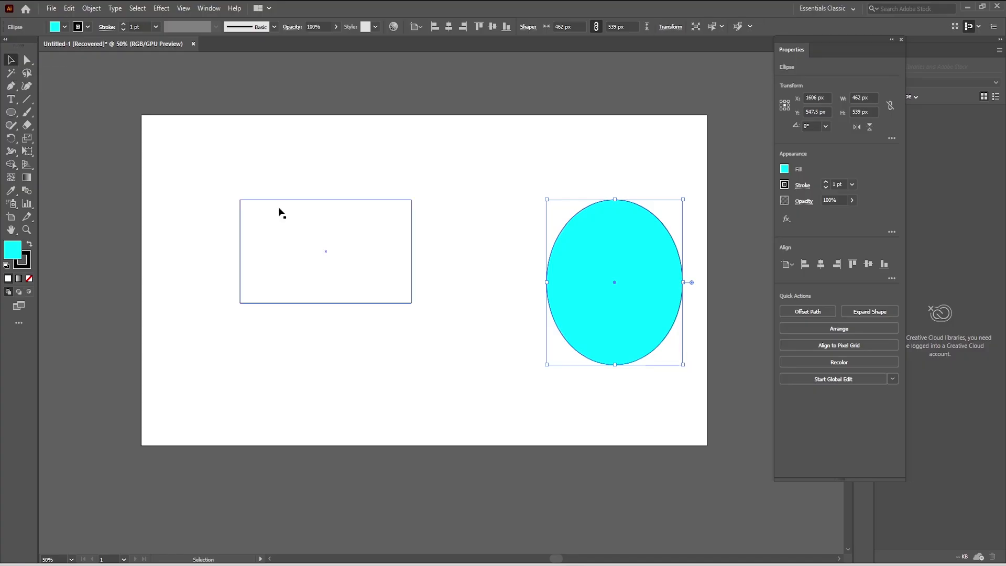
pyautogui.click(278, 210)
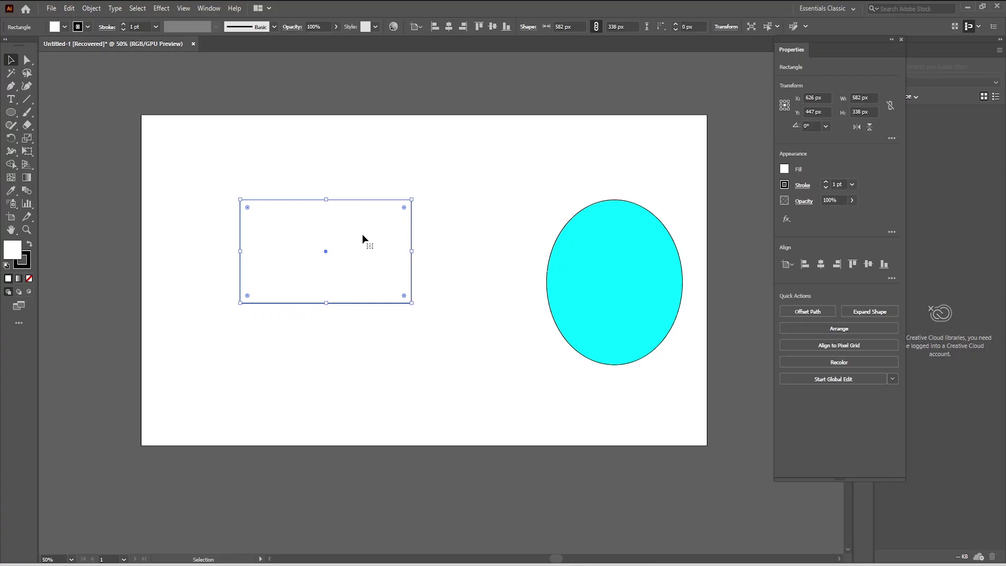
pyautogui.click(785, 169)
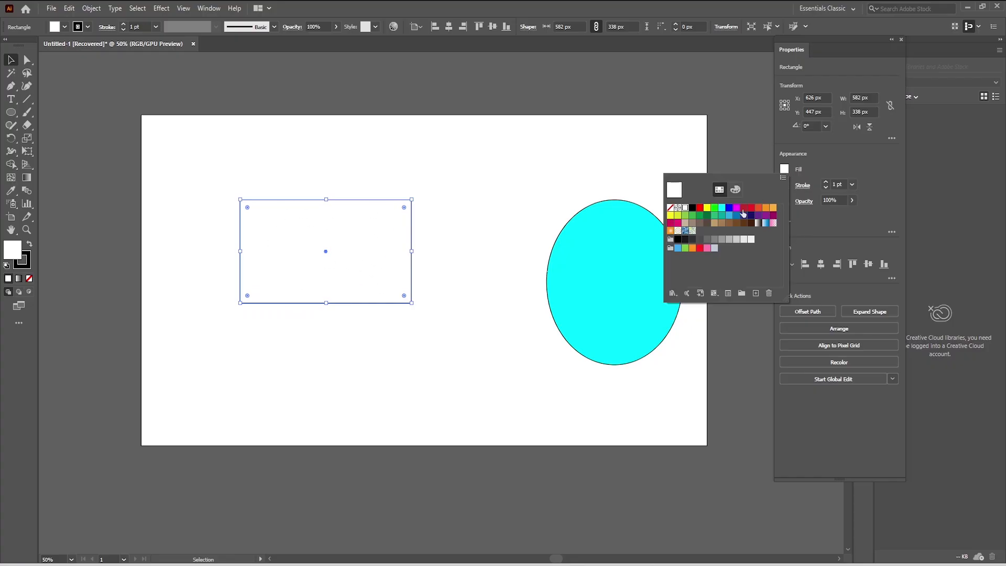
pyautogui.click(701, 208)
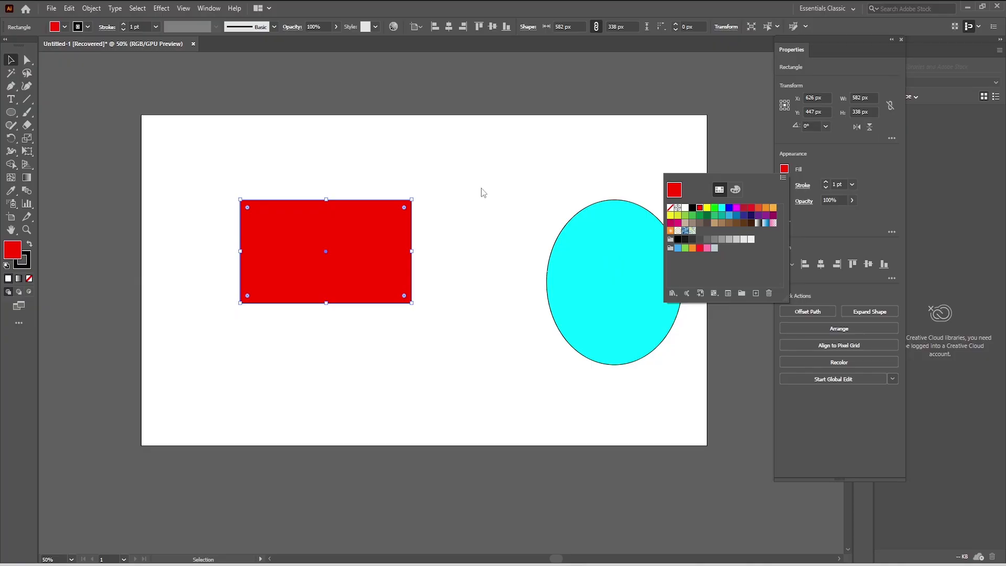
# Move the cyan ellipse closer to the rectangle and slightly up, to about X 1428 px, Y 488.5 px
pyautogui.click(8, 59)
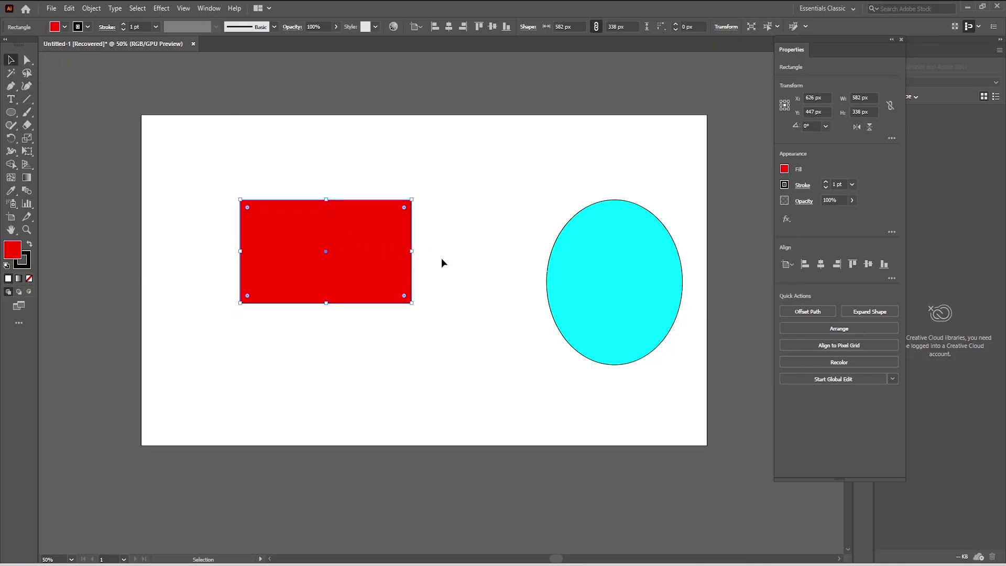
pyautogui.click(589, 274)
pyautogui.click(347, 264)
pyautogui.click(577, 278)
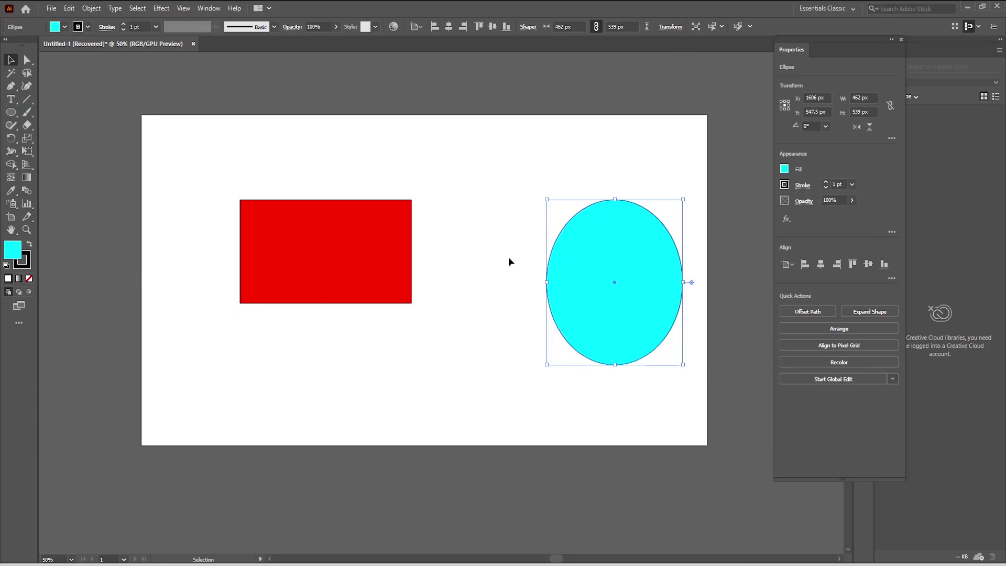
pyautogui.click(383, 244)
pyautogui.click(625, 280)
pyautogui.moveTo(631, 283); pyautogui.dragTo(562, 263)
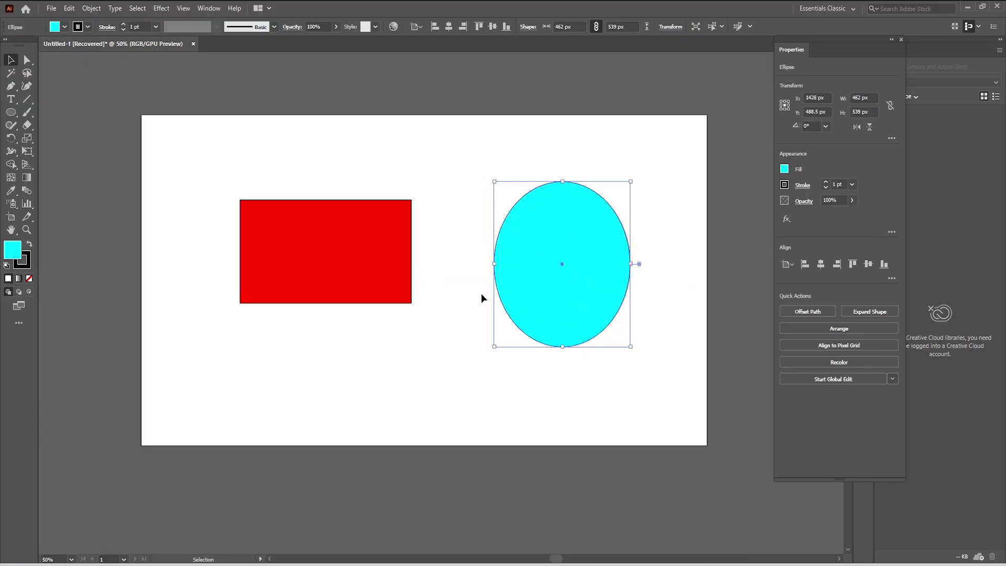
# Draw a tilted hexagon about 336 by 319 px across the artboard's top edge and fill it with green
pyautogui.click(333, 254)
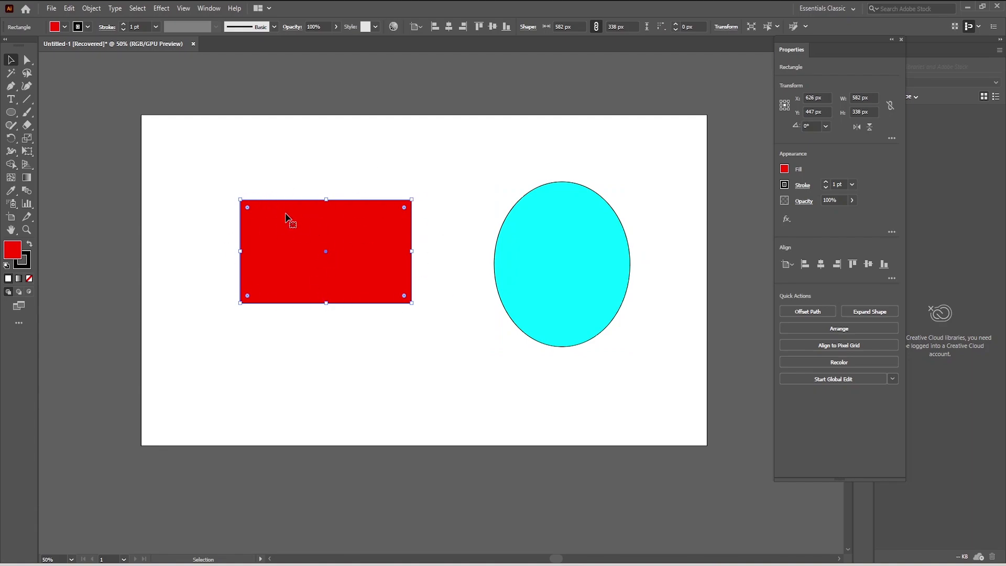
pyautogui.moveTo(11, 112); pyautogui.dragTo(47, 152)
pyautogui.moveTo(450, 144)
pyautogui.mouseDown()
pyautogui.moveTo(485, 178)
pyautogui.moveTo(499, 182)
pyautogui.moveTo(502, 169)
pyautogui.mouseUp()
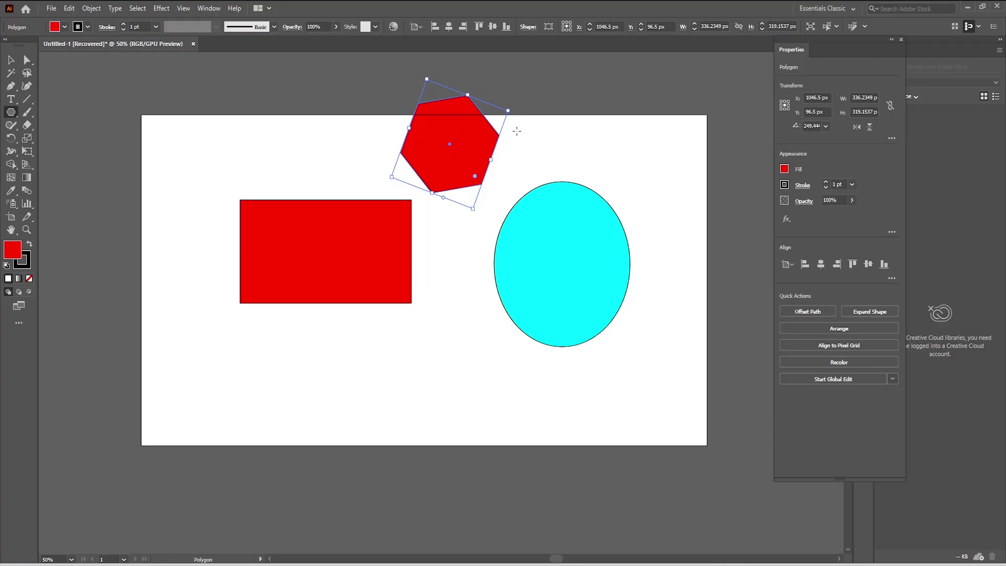
pyautogui.click(787, 171)
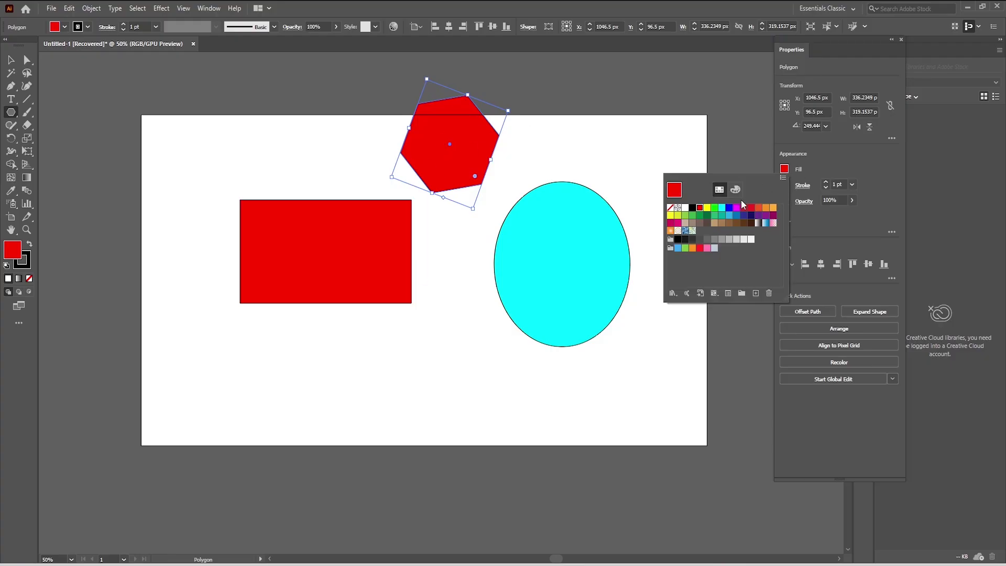
pyautogui.click(723, 208)
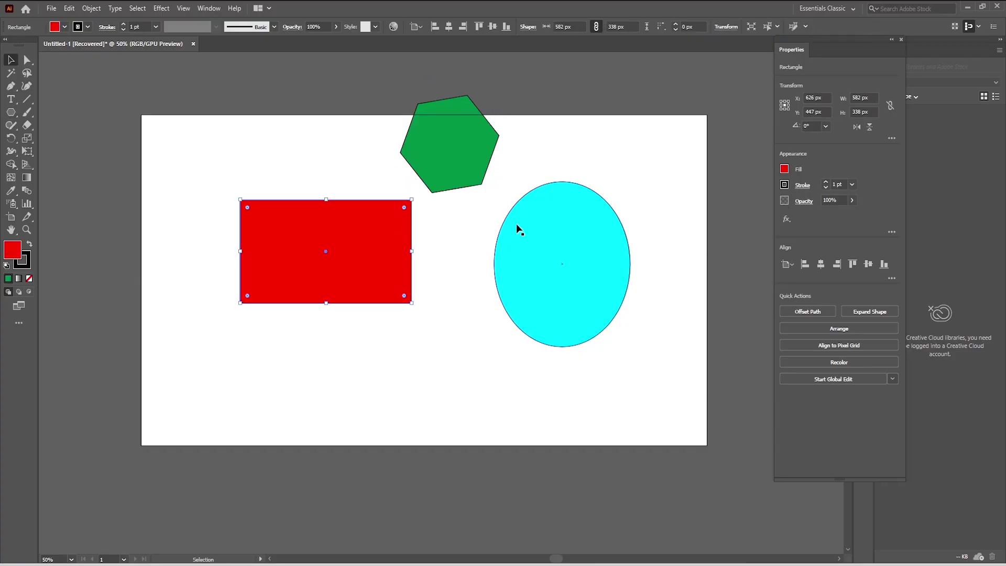
# Select the ellipse, hexagon and rectangle one at a time, finishing with the green hexagon selected
pyautogui.click(535, 240)
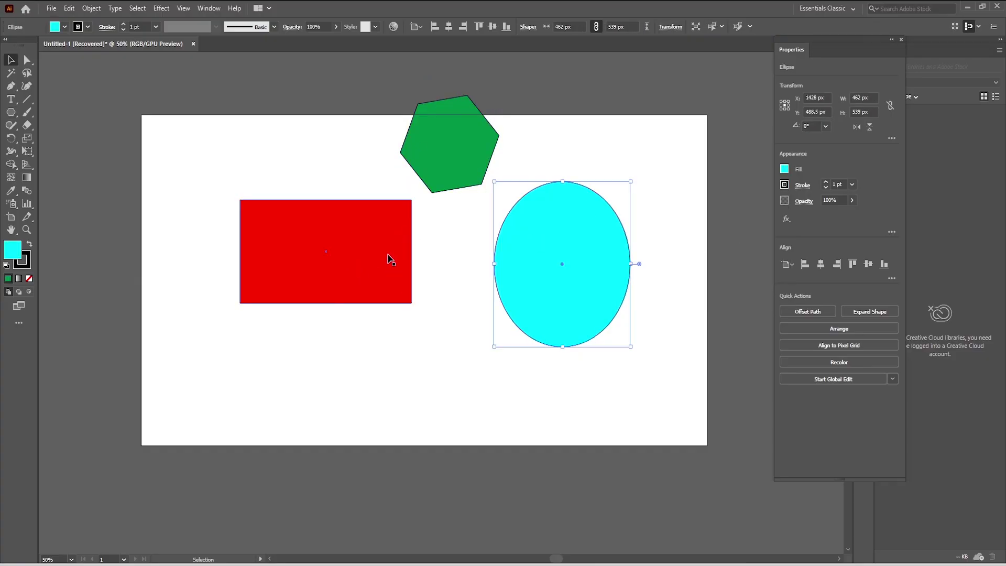
pyautogui.click(457, 154)
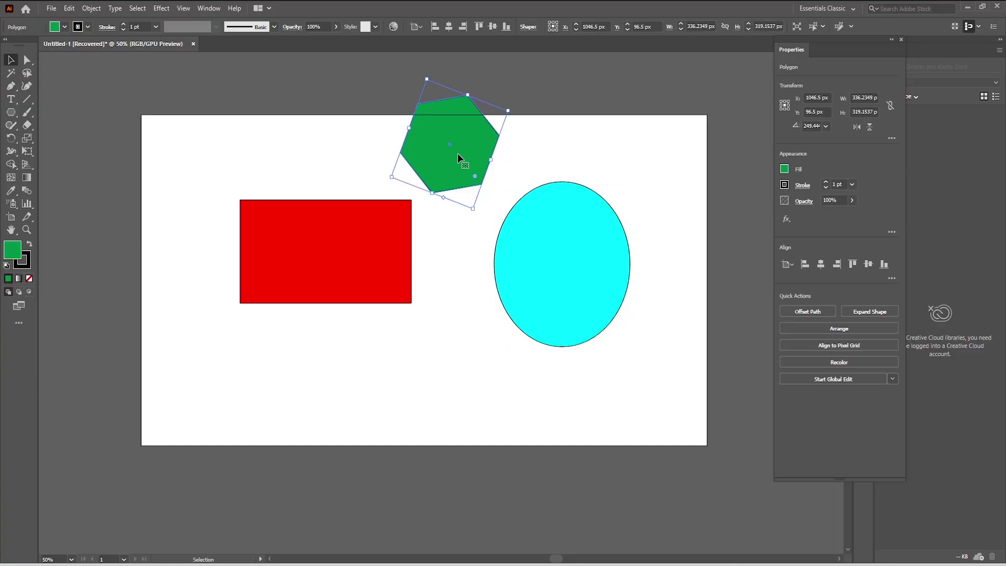
pyautogui.click(543, 262)
pyautogui.click(378, 269)
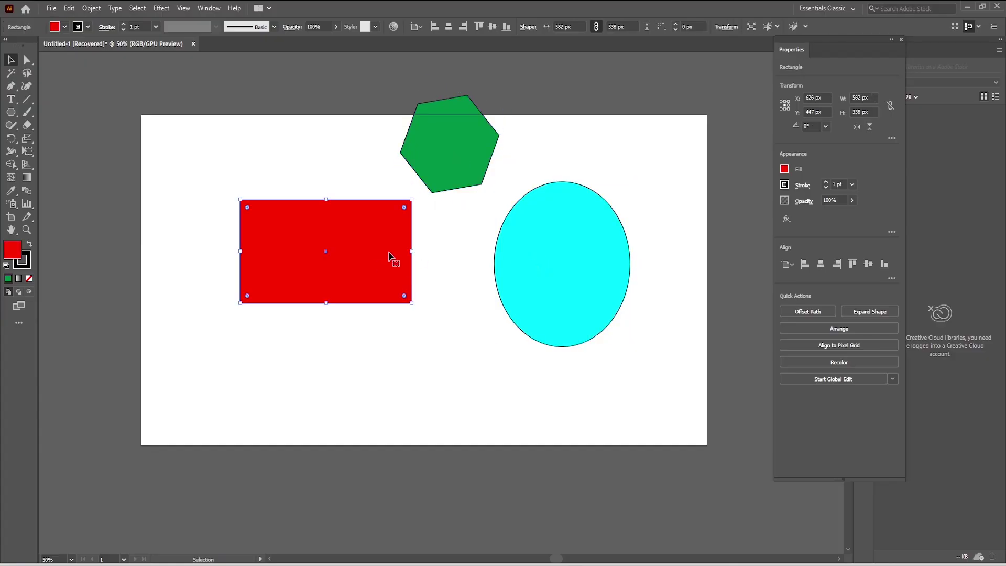
pyautogui.click(436, 166)
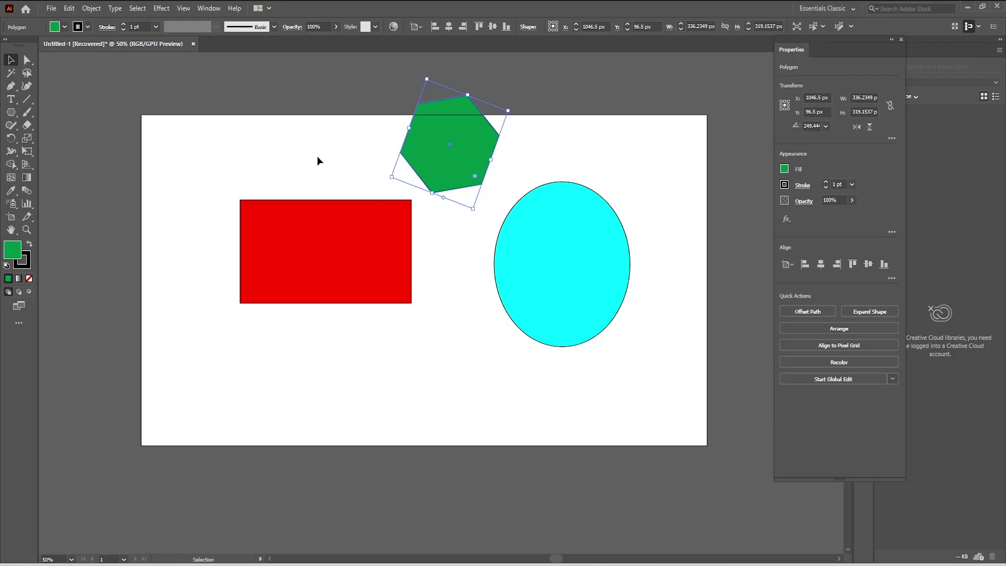
# Marquee-select all three shapes, only the rectangle and hexagon, and all three again, clearing the selection each time
pyautogui.click(294, 155)
pyautogui.moveTo(263, 128); pyautogui.dragTo(563, 300)
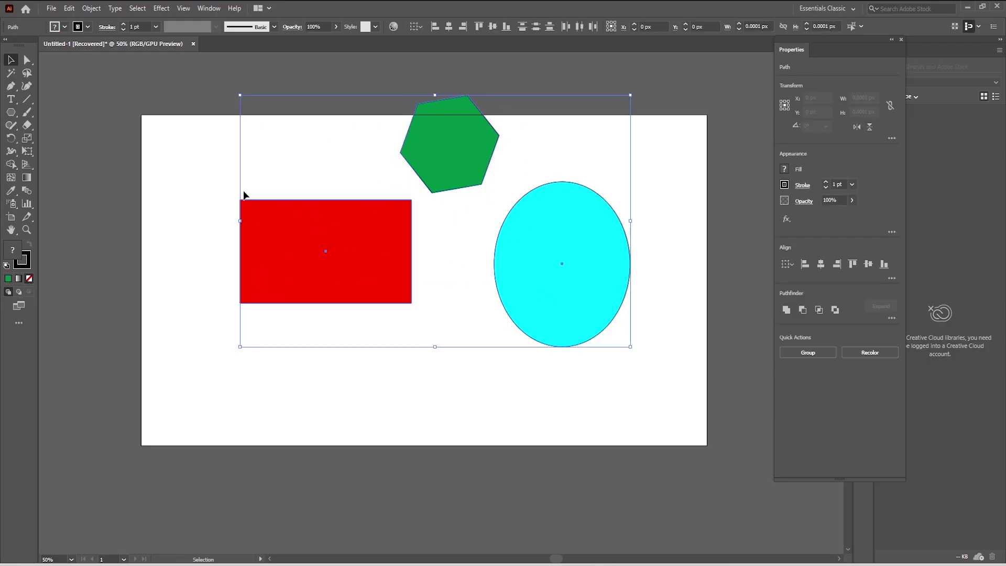
pyautogui.click(220, 156)
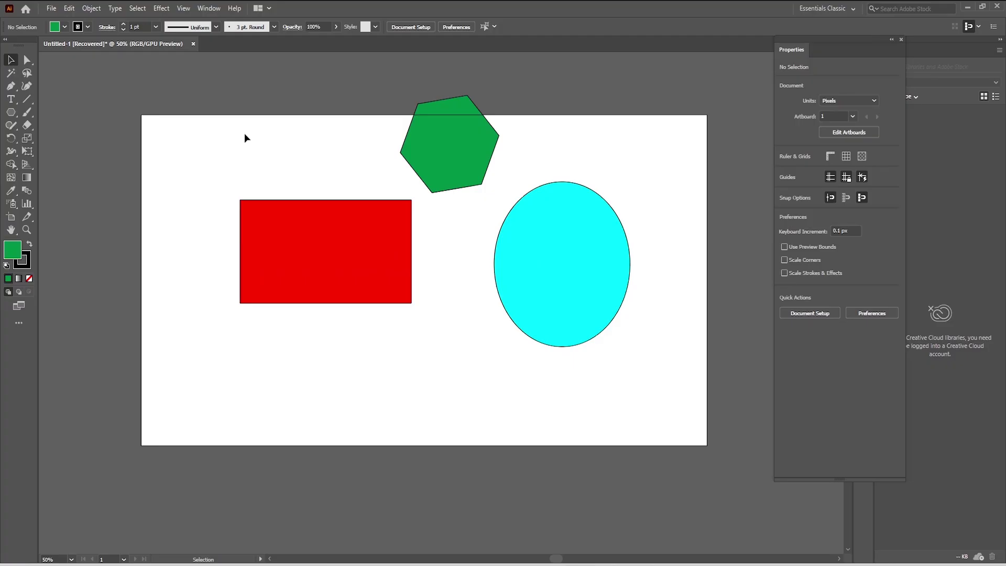
pyautogui.moveTo(243, 132); pyautogui.dragTo(454, 272)
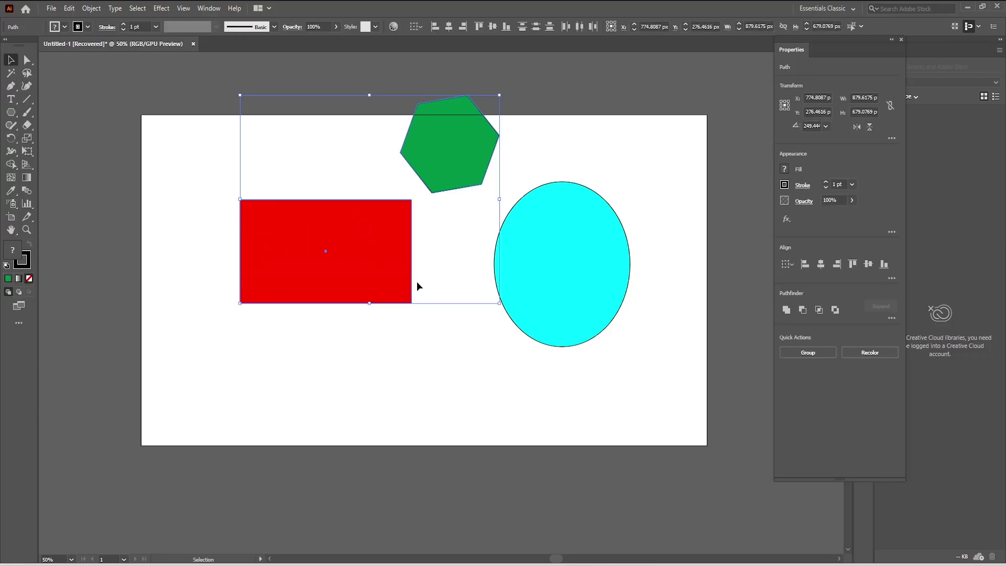
pyautogui.click(512, 364)
pyautogui.moveTo(286, 133); pyautogui.dragTo(550, 331)
pyautogui.click(428, 382)
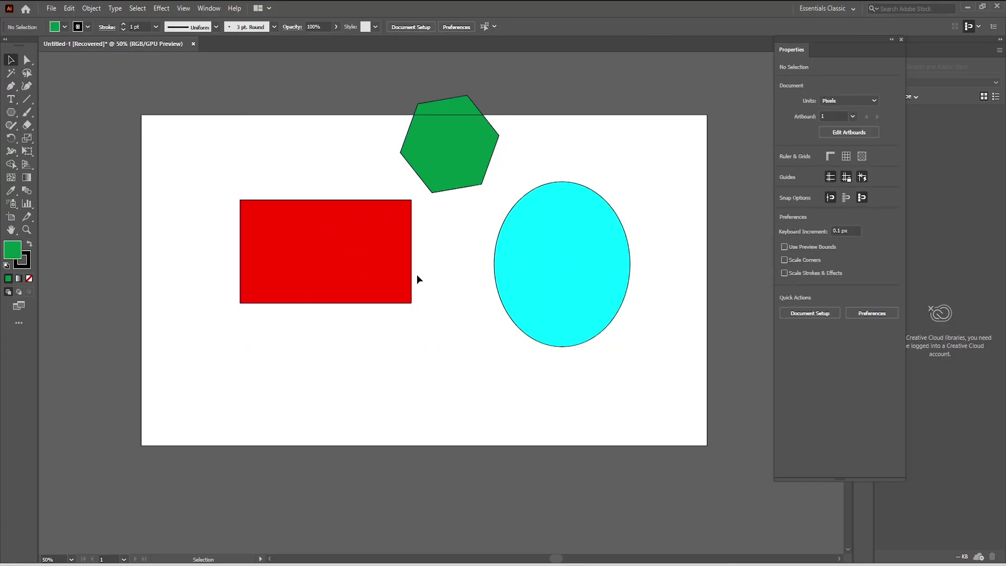
# Select the rectangle, add the hexagon and the ellipse to the selection one by one, and deselect everything
pyautogui.click(357, 253)
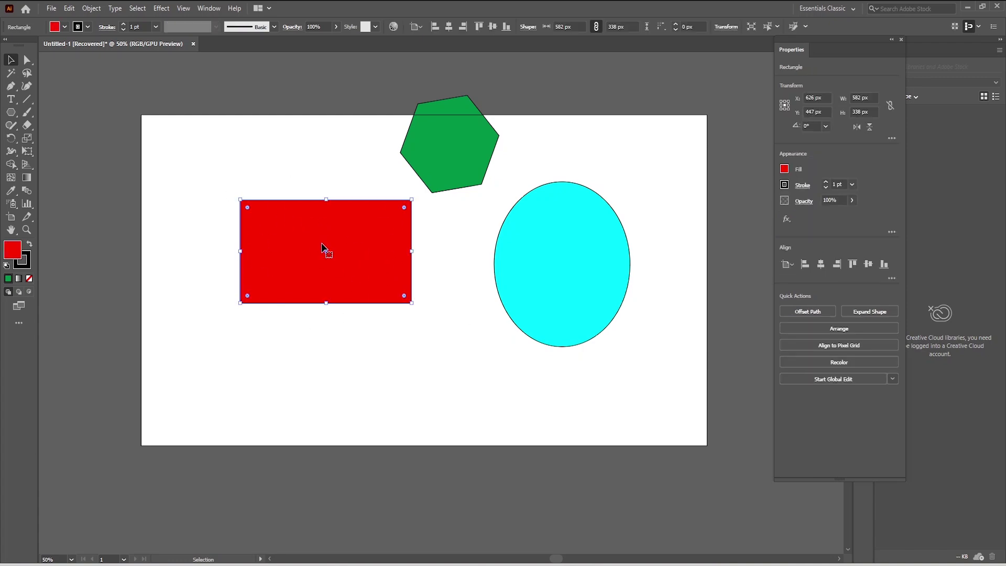
pyautogui.keyDown('shift'); pyautogui.click(446, 156); pyautogui.keyUp('shift')
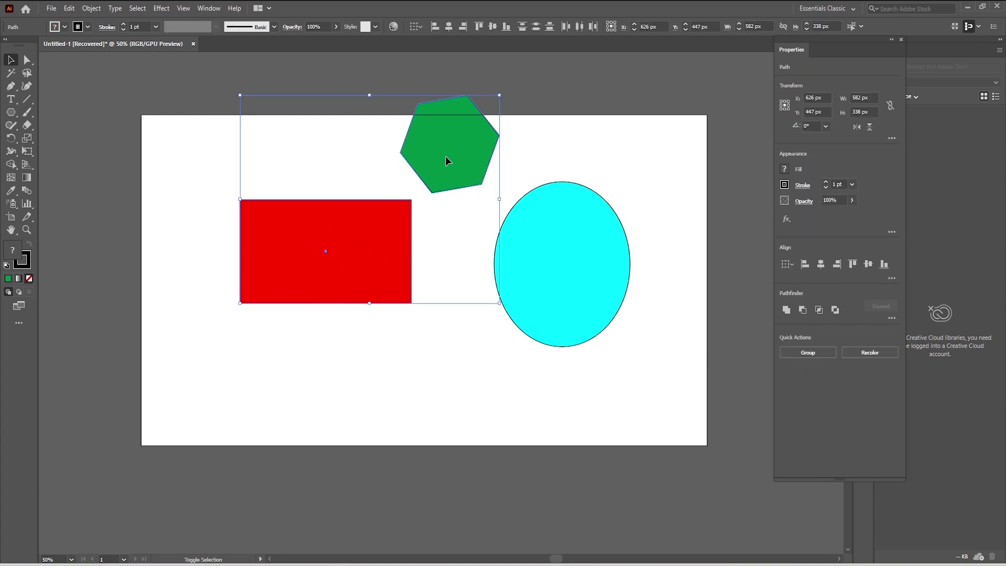
pyautogui.keyDown('shift'); pyautogui.click(559, 237); pyautogui.keyUp('shift')
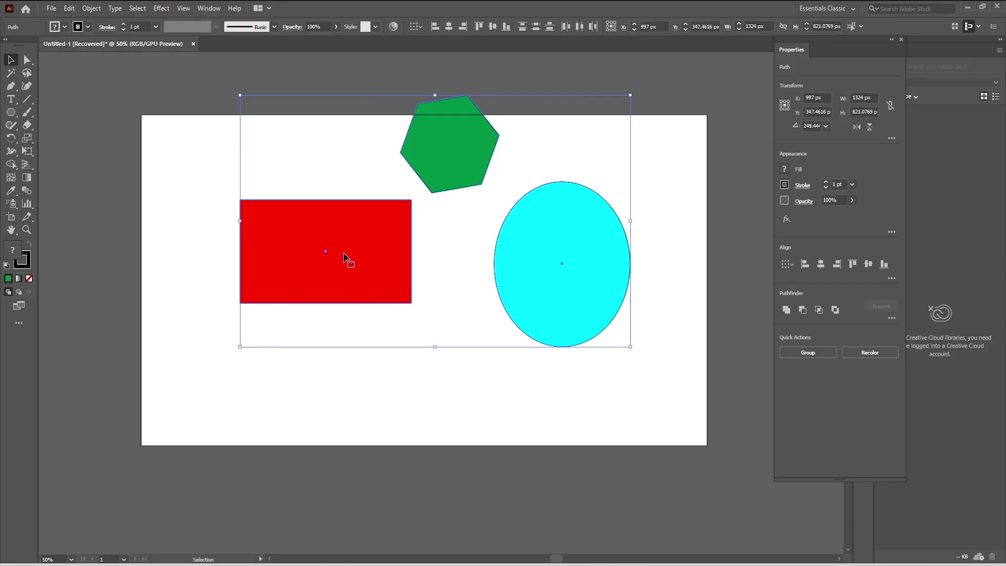
pyautogui.click(445, 371)
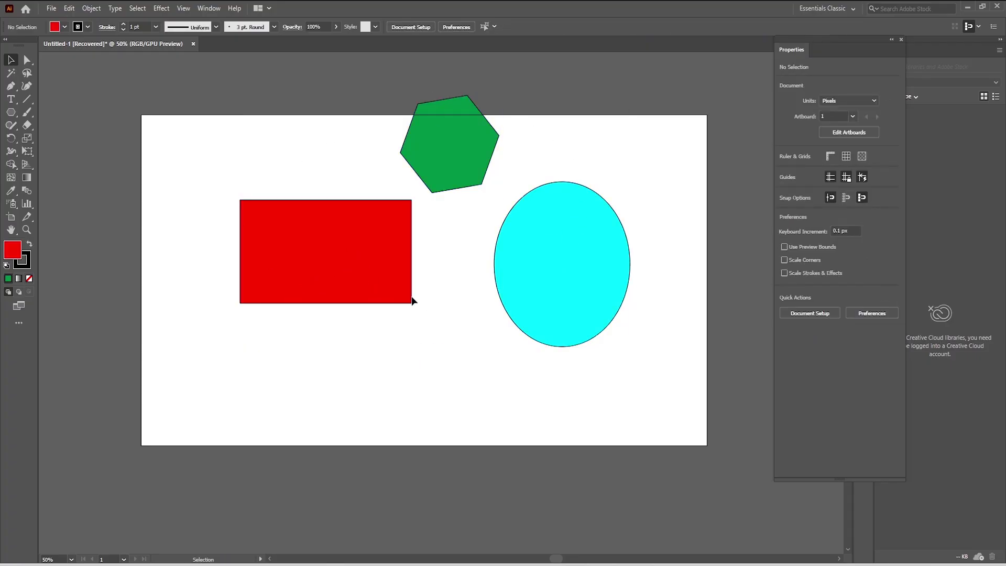
# Select the ellipse alone, marquee-select the rectangle and hexagon together, and finish with only the red rectangle selected
pyautogui.click(551, 226)
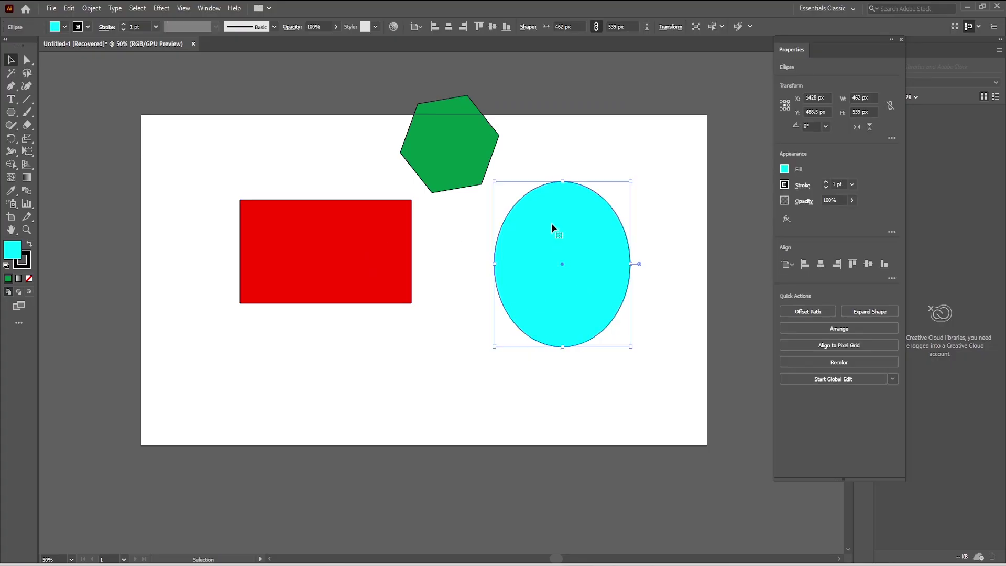
pyautogui.click(452, 256)
pyautogui.moveTo(296, 135); pyautogui.dragTo(445, 263)
pyautogui.click(480, 344)
pyautogui.click(348, 263)
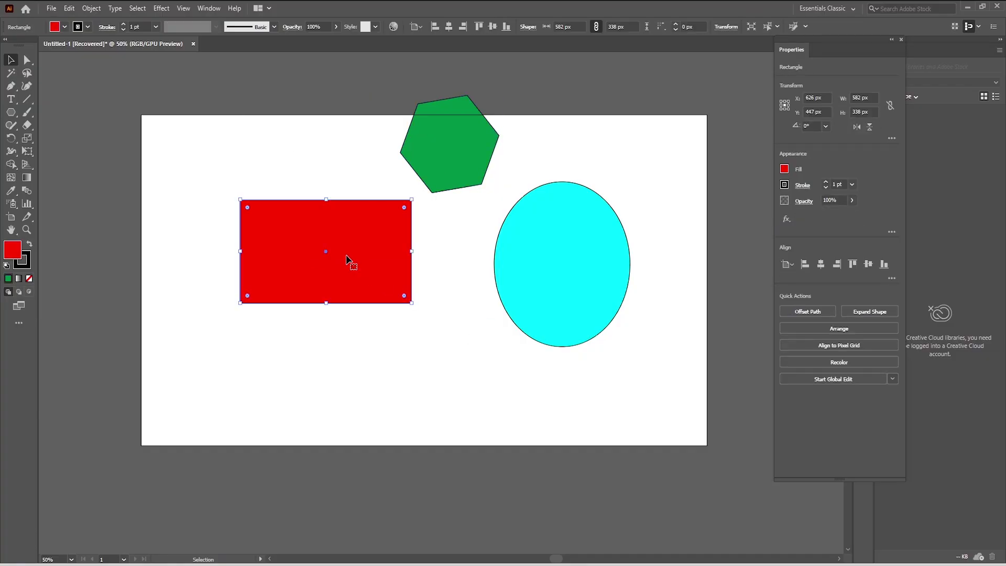
# Add the ellipse and the hexagon to the selected rectangle, and deselect all three shapes
pyautogui.keyDown('shift'); pyautogui.click(540, 266); pyautogui.keyUp('shift')
pyautogui.keyDown('shift'); pyautogui.click(445, 138); pyautogui.keyUp('shift')
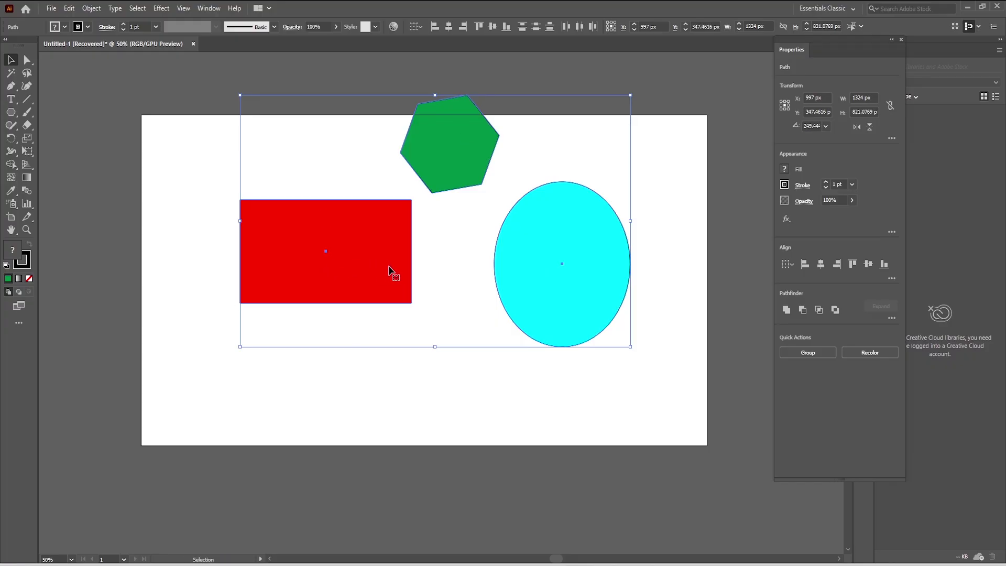
pyautogui.click(424, 375)
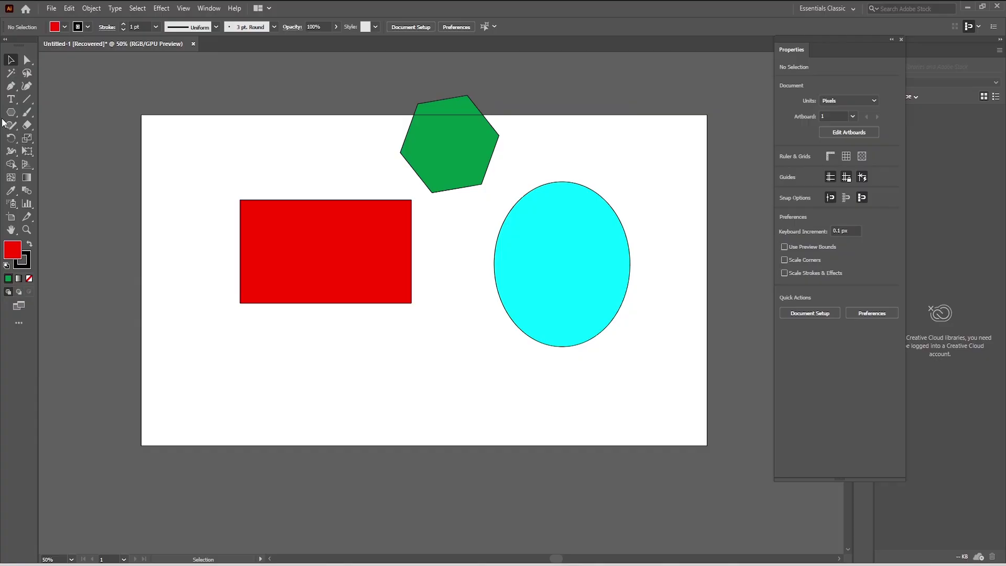
# Alternate the selection between the red rectangle and the green hexagon, finishing with only the rectangle selected
pyautogui.click(328, 259)
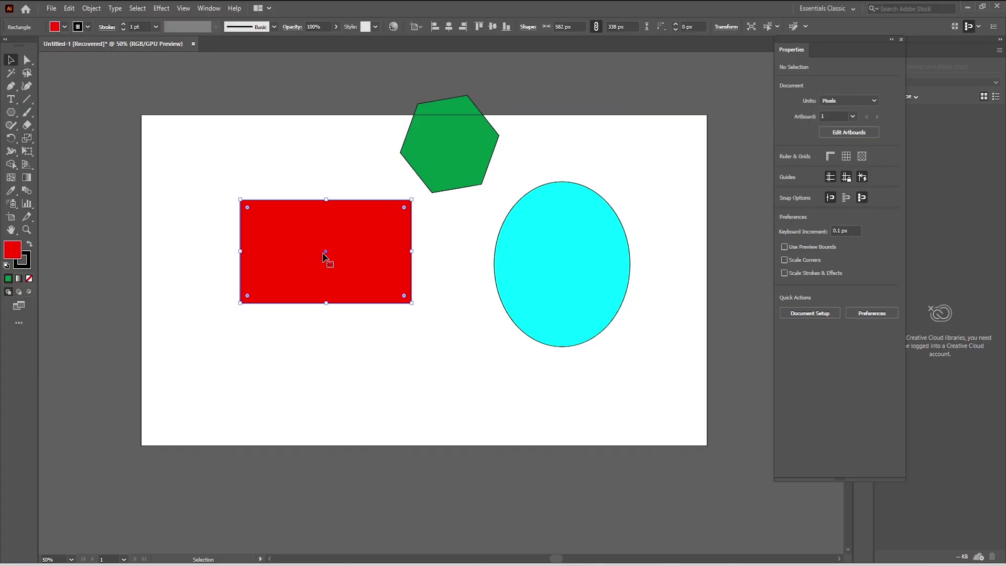
pyautogui.click(450, 169)
pyautogui.click(316, 234)
pyautogui.click(453, 175)
pyautogui.click(361, 240)
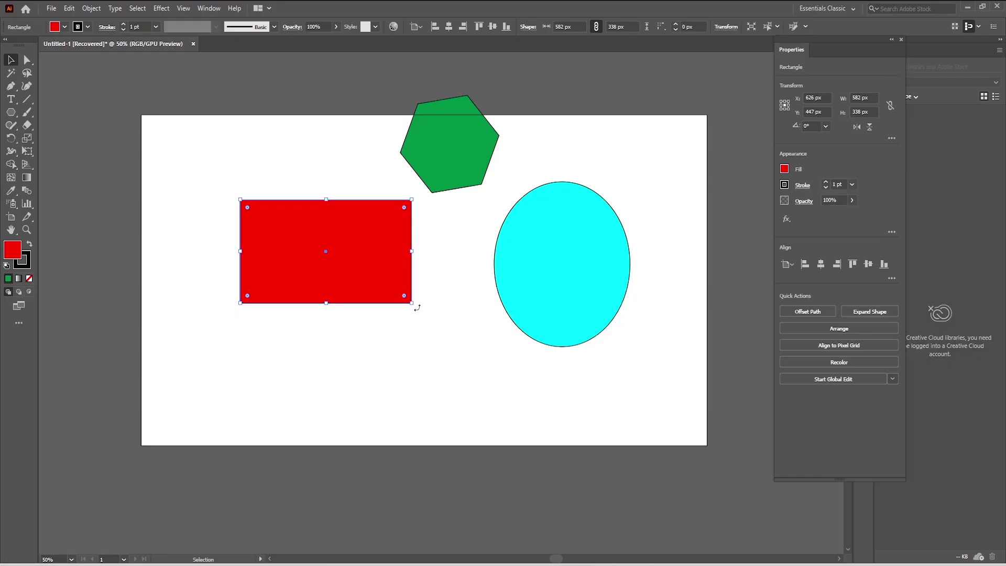
# Rotate the red rectangle to 45° and the cyan ellipse to about 79°
pyautogui.moveTo(417, 309); pyautogui.dragTo(427, 225)
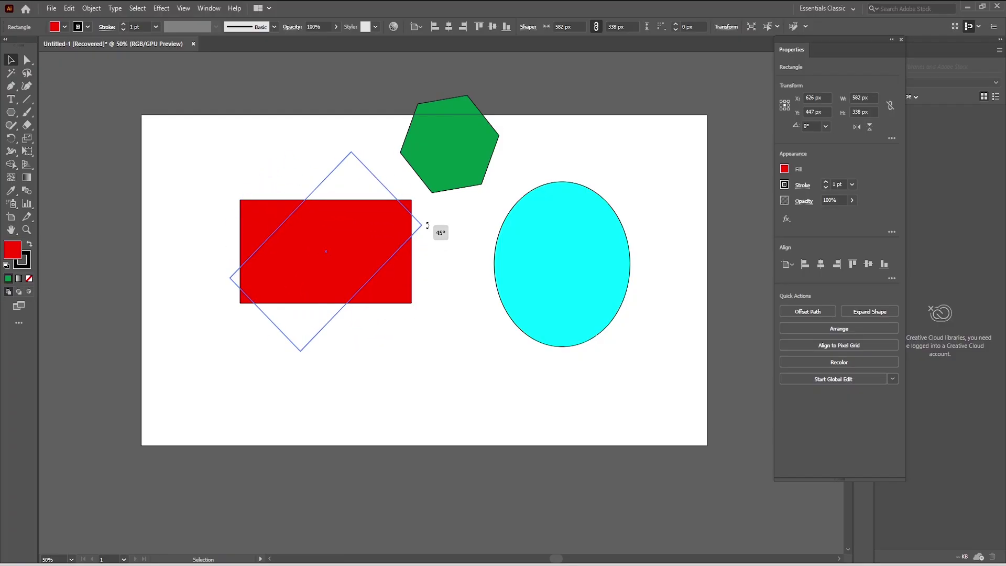
pyautogui.moveTo(427, 225); pyautogui.dragTo(427, 225)
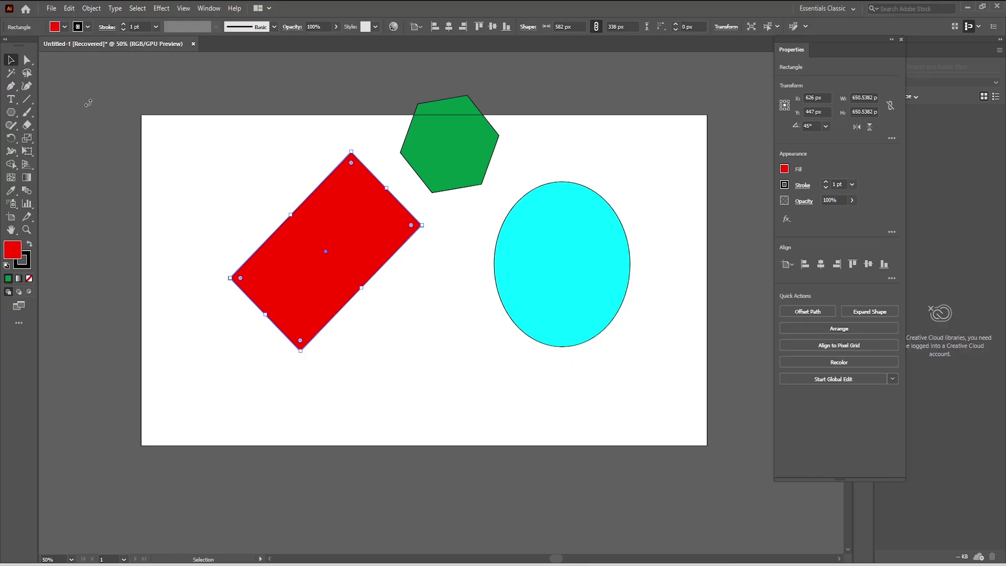
pyautogui.click(555, 280)
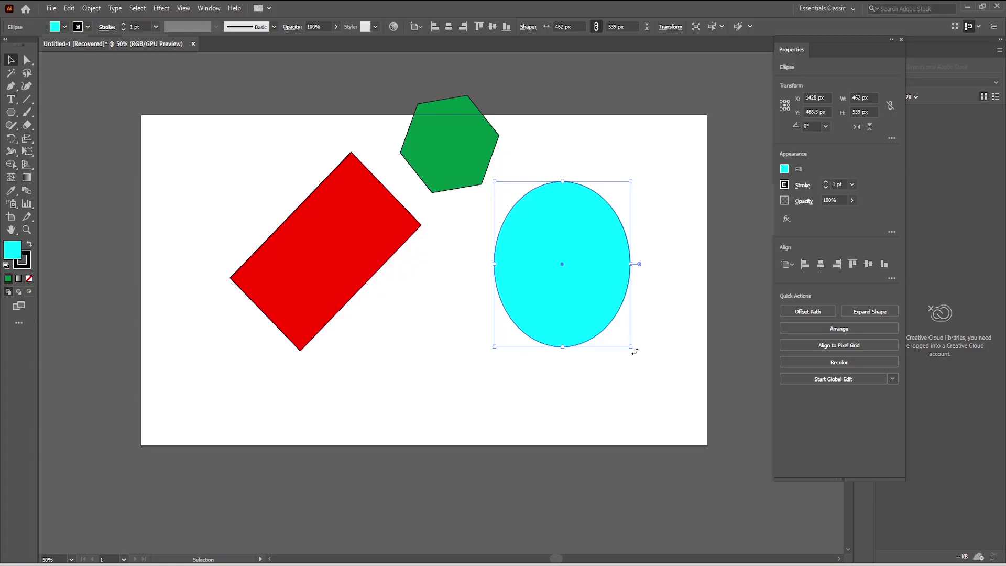
pyautogui.moveTo(634, 351); pyautogui.dragTo(673, 204)
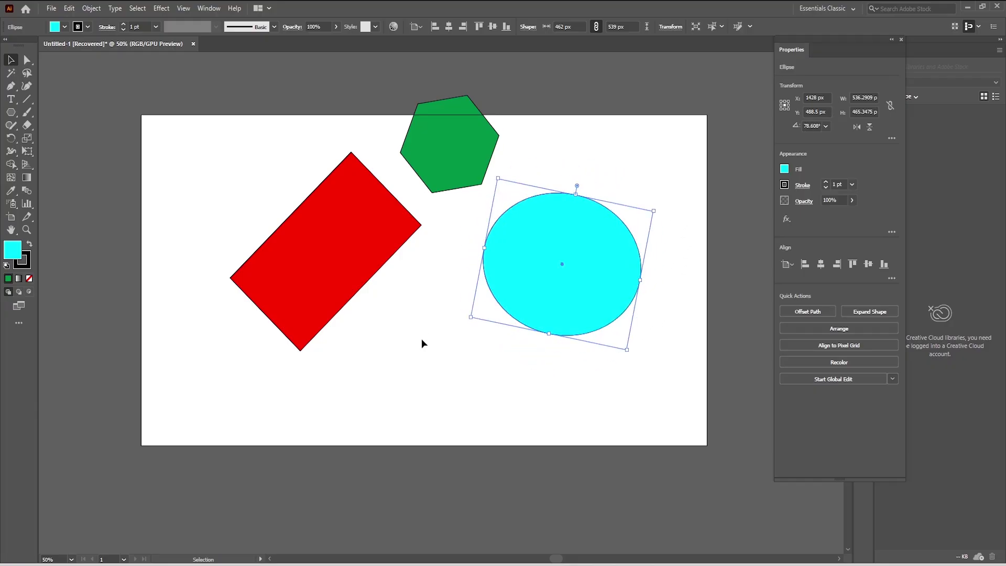
# Stretch and shrink the rotated red rectangle from its sides, finishing at about 530 by 444 px
pyautogui.click(360, 253)
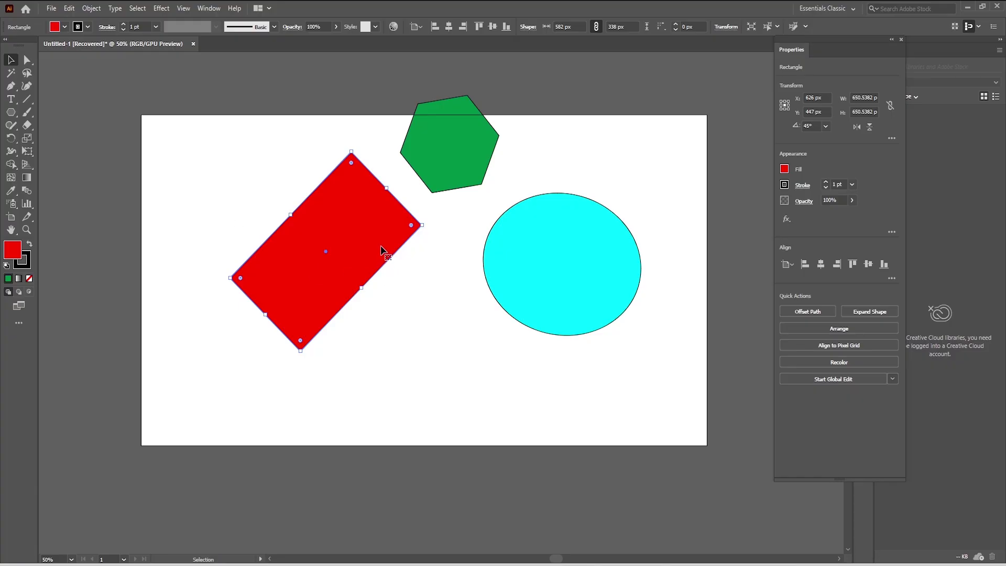
pyautogui.click(550, 257)
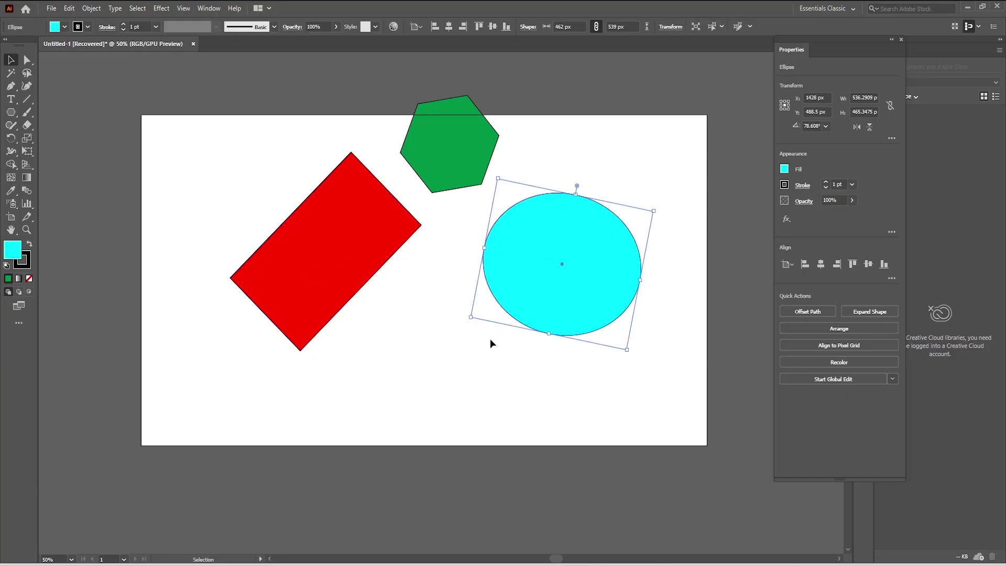
pyautogui.click(333, 250)
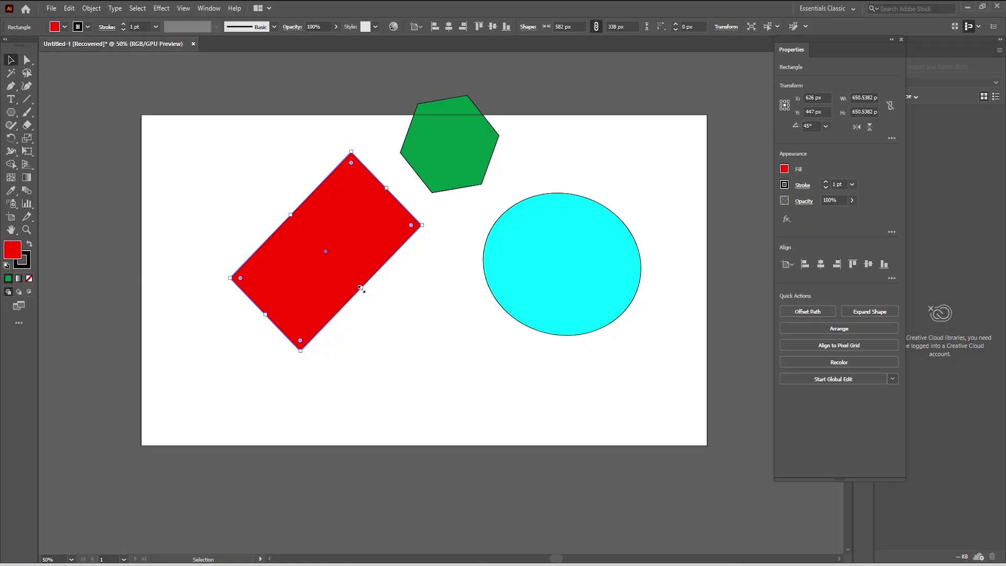
pyautogui.moveTo(362, 289); pyautogui.dragTo(423, 350)
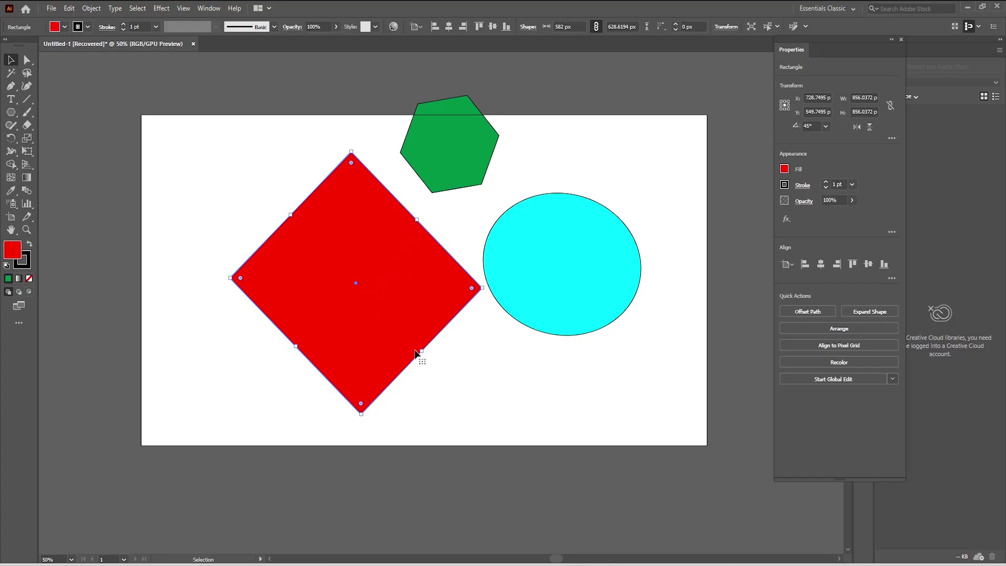
pyautogui.moveTo(422, 351); pyautogui.dragTo(331, 257)
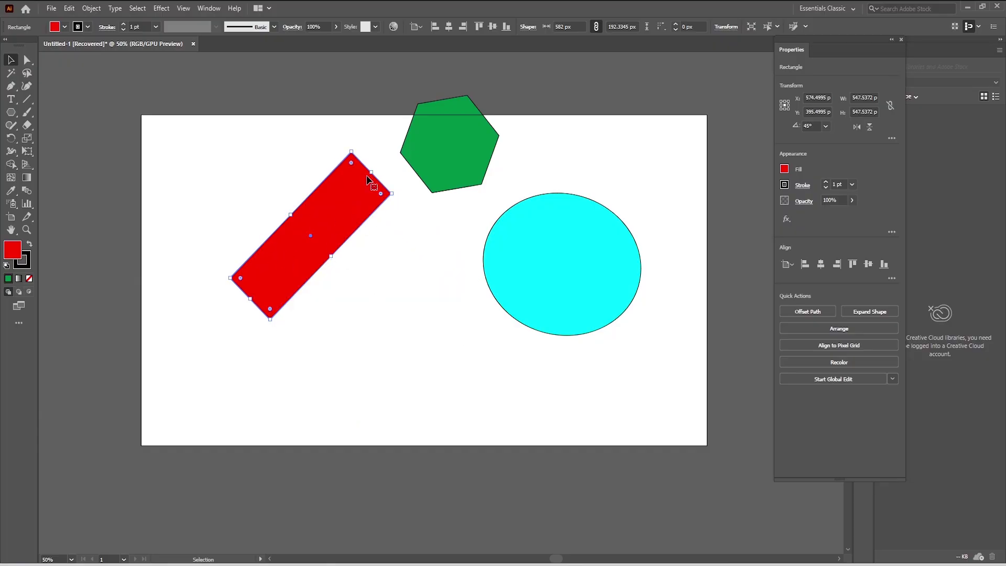
pyautogui.moveTo(372, 174); pyautogui.dragTo(356, 189)
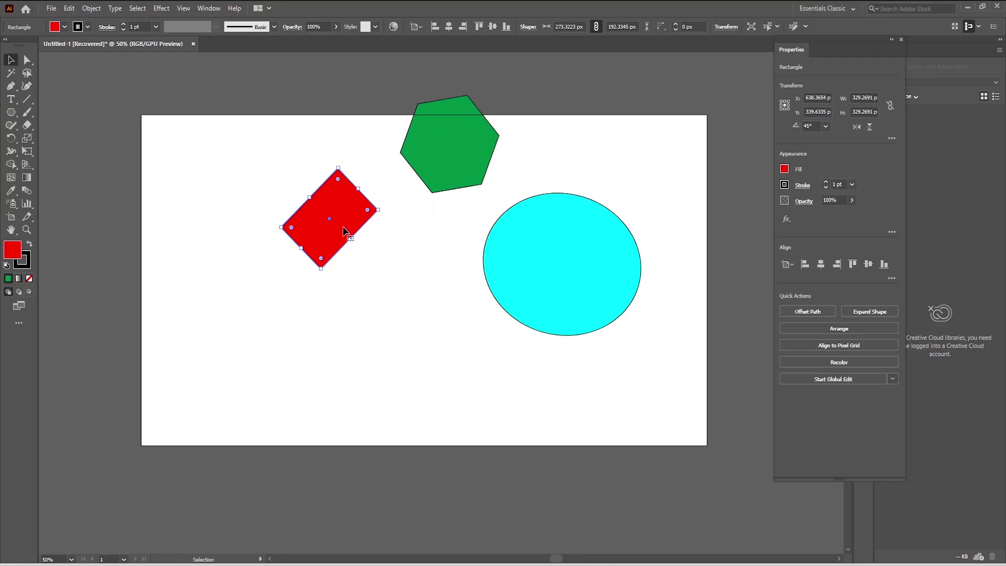
pyautogui.moveTo(351, 243); pyautogui.dragTo(402, 295)
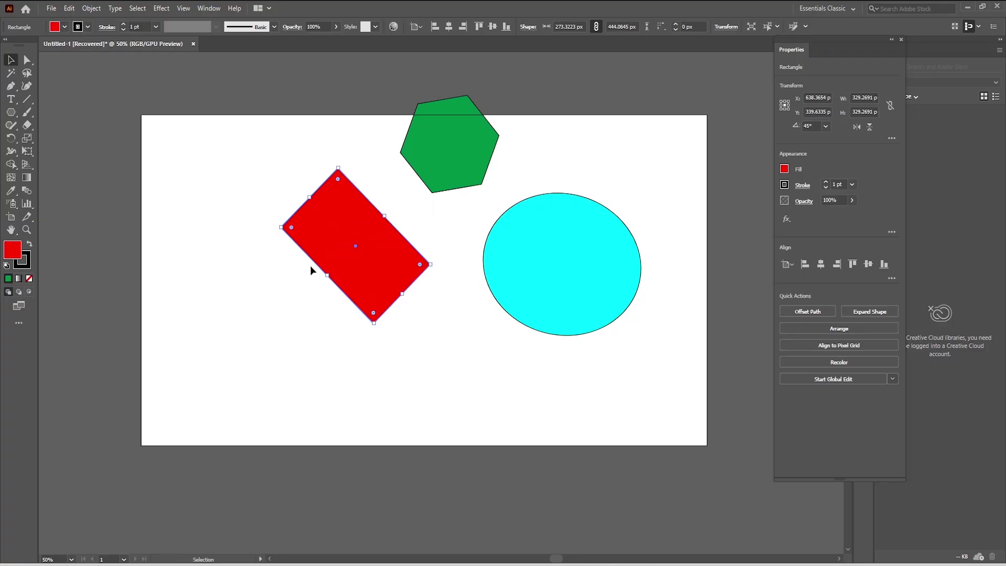
pyautogui.moveTo(326, 276); pyautogui.dragTo(268, 321)
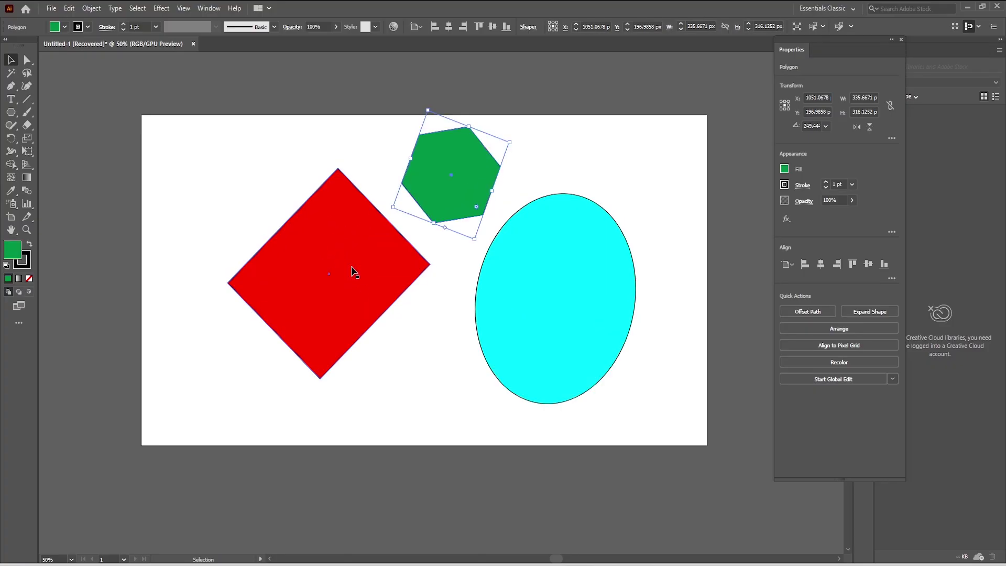
# Move the rectangle over the artboard's upper-left corner and the hexagon down into the space beside it, leaving the rectangle selected
pyautogui.click(353, 271)
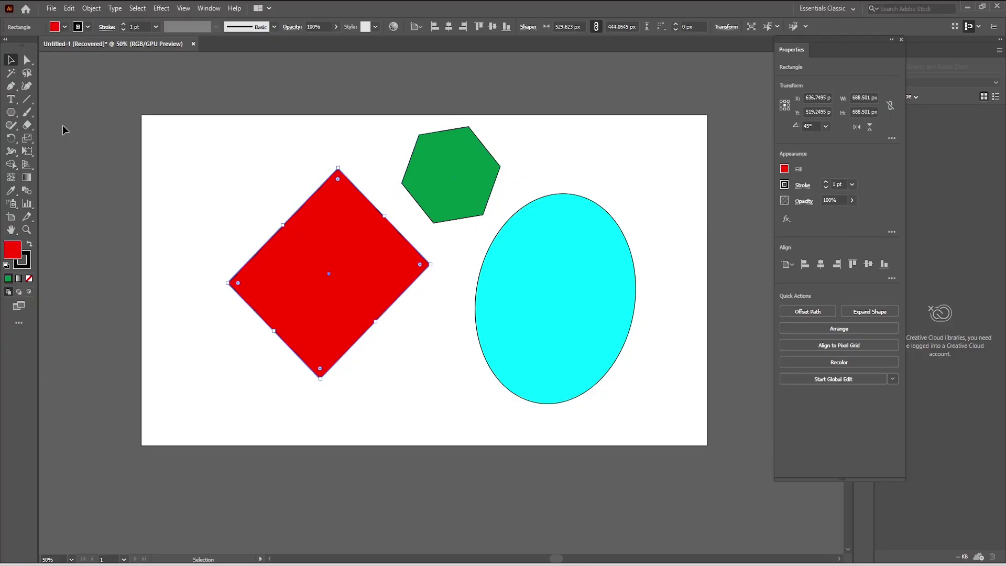
pyautogui.click(399, 343)
pyautogui.click(362, 242)
pyautogui.moveTo(351, 292); pyautogui.dragTo(207, 205)
pyautogui.click(465, 173)
pyautogui.moveTo(447, 175); pyautogui.dragTo(310, 262)
pyautogui.click(214, 194)
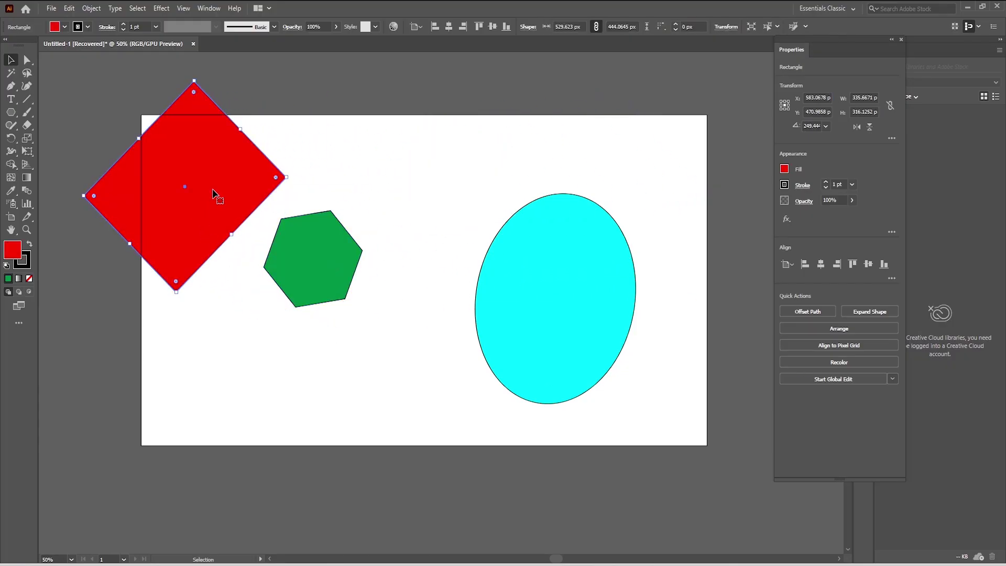
# Move the ellipse around the artboard and back to its right half, and shift the hexagon up and to the right
pyautogui.click(543, 330)
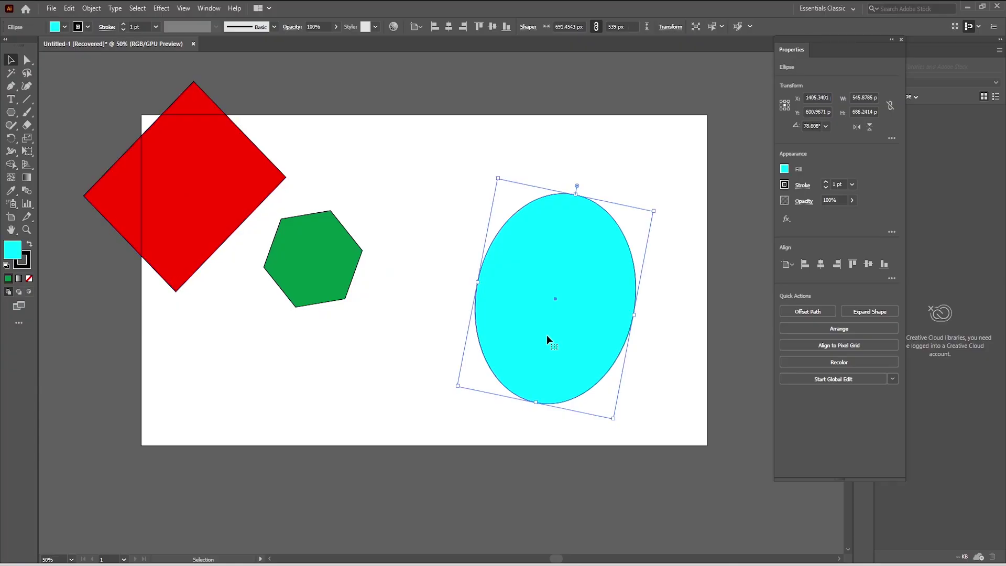
pyautogui.moveTo(547, 336); pyautogui.dragTo(600, 268)
pyautogui.moveTo(600, 268); pyautogui.dragTo(471, 354)
pyautogui.moveTo(331, 275); pyautogui.dragTo(373, 226)
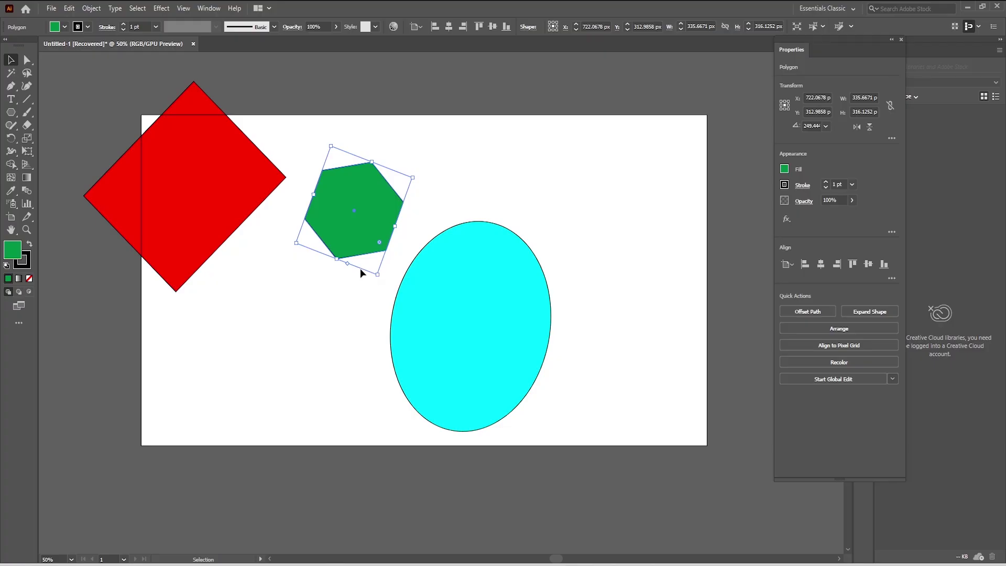
pyautogui.click(452, 325)
pyautogui.moveTo(452, 325); pyautogui.dragTo(543, 272)
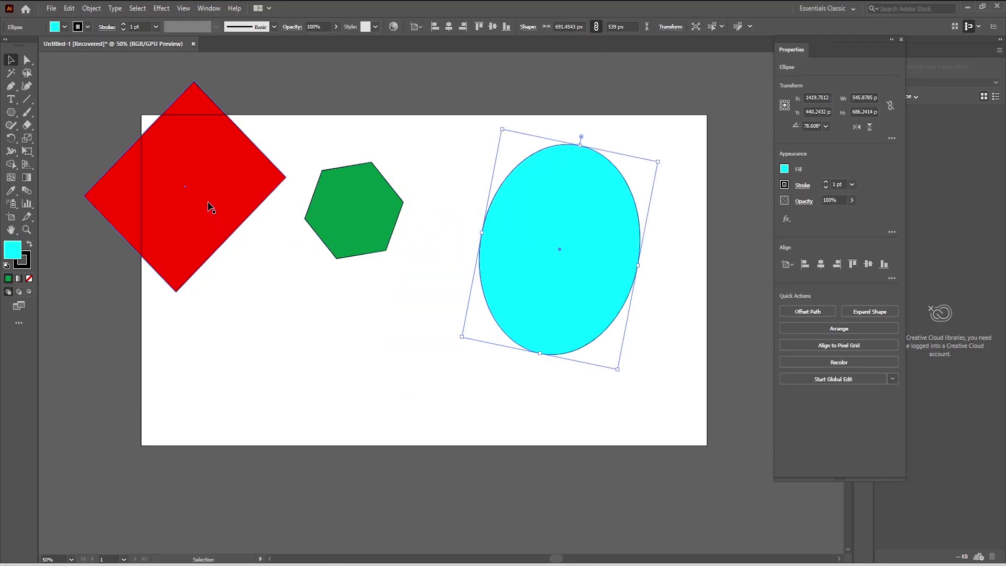
# Move the rectangle fully onto the artboard's left side and shift the hexagon slightly towards the ellipse
pyautogui.moveTo(204, 214); pyautogui.dragTo(219, 234)
pyautogui.click(355, 222)
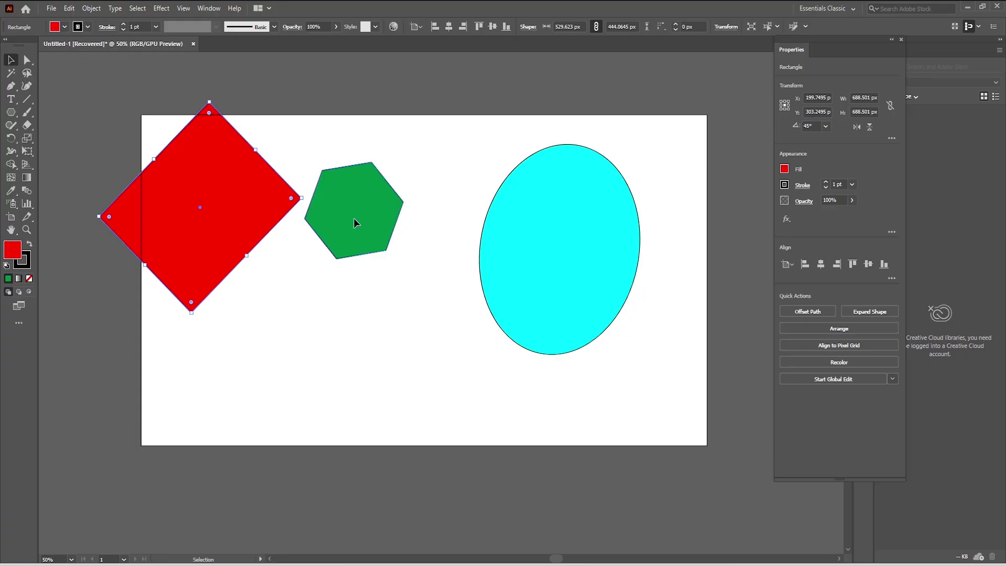
pyautogui.moveTo(355, 222); pyautogui.dragTo(385, 212)
pyautogui.click(390, 292)
pyautogui.click(251, 225)
pyautogui.moveTo(203, 231); pyautogui.dragTo(248, 233)
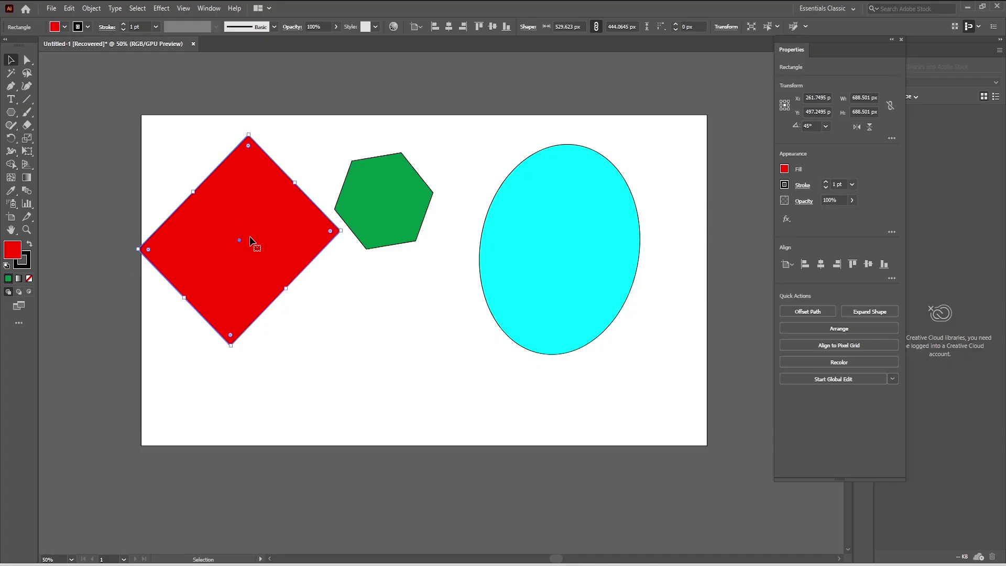
# Resize the red rectangle from its side handles to about 376 by 691 px
pyautogui.moveTo(283, 292); pyautogui.dragTo(335, 340)
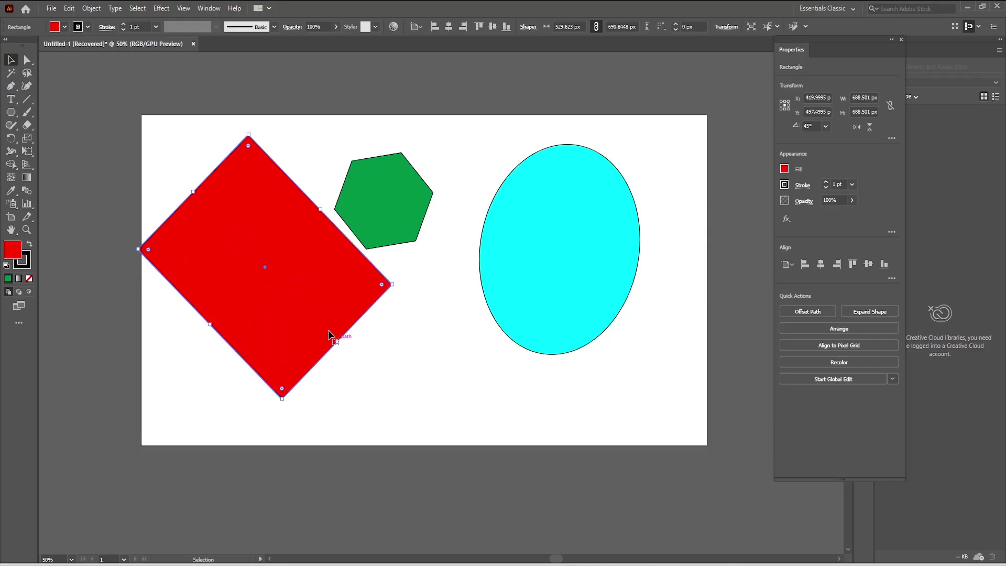
pyautogui.moveTo(321, 211); pyautogui.dragTo(275, 271)
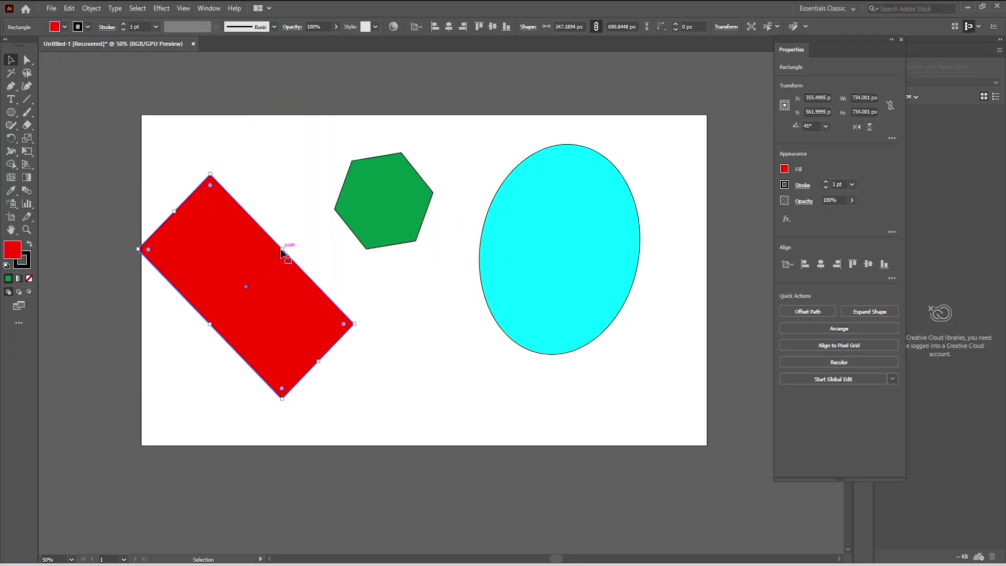
pyautogui.moveTo(284, 254); pyautogui.dragTo(302, 240)
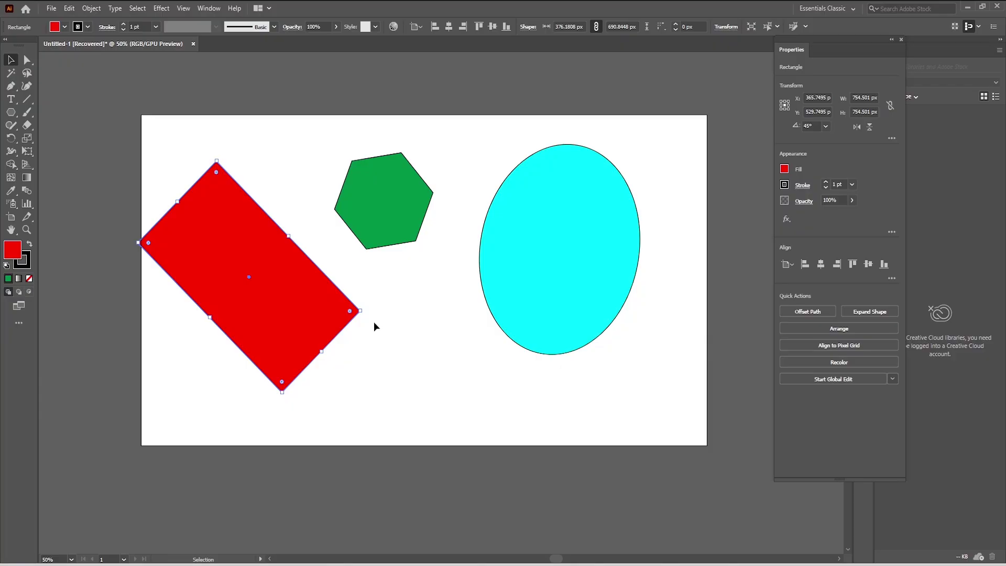
# Enlarge the red rectangle proportionally about its centre to about 707 by 1299 px
pyautogui.hotkey('alt', 'shift')
pyautogui.moveTo(362, 311); pyautogui.dragTo(386, 316)
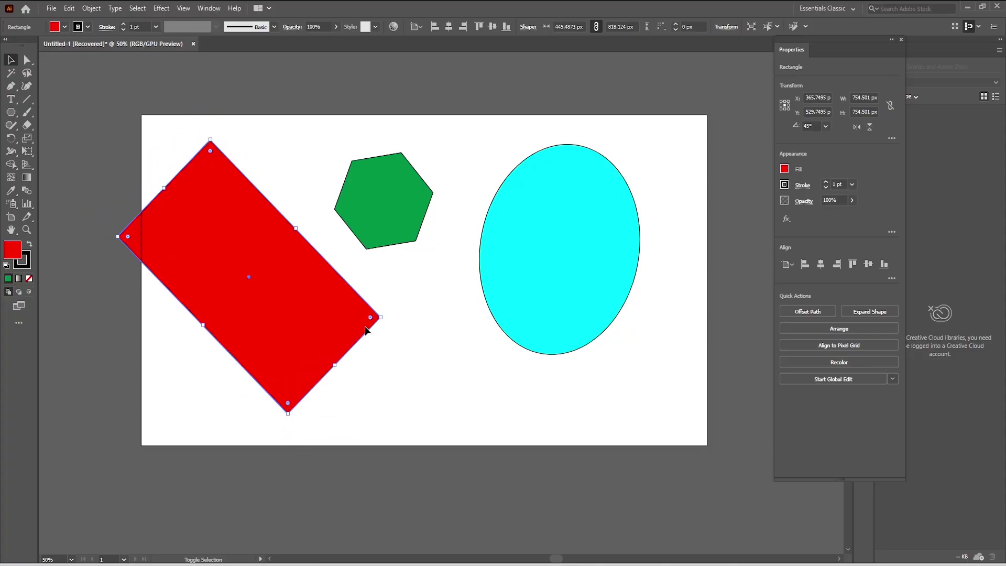
pyautogui.moveTo(337, 365); pyautogui.dragTo(397, 403)
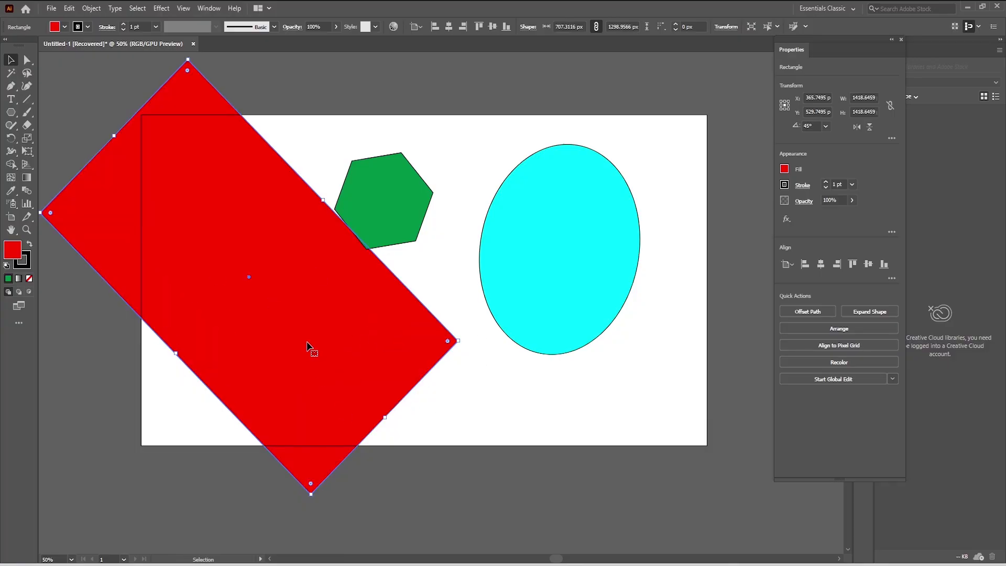
# Scale the ellipse proportionally about its centre down to about 209 by 163 px and up to about 739 by 576 px
pyautogui.click(556, 291)
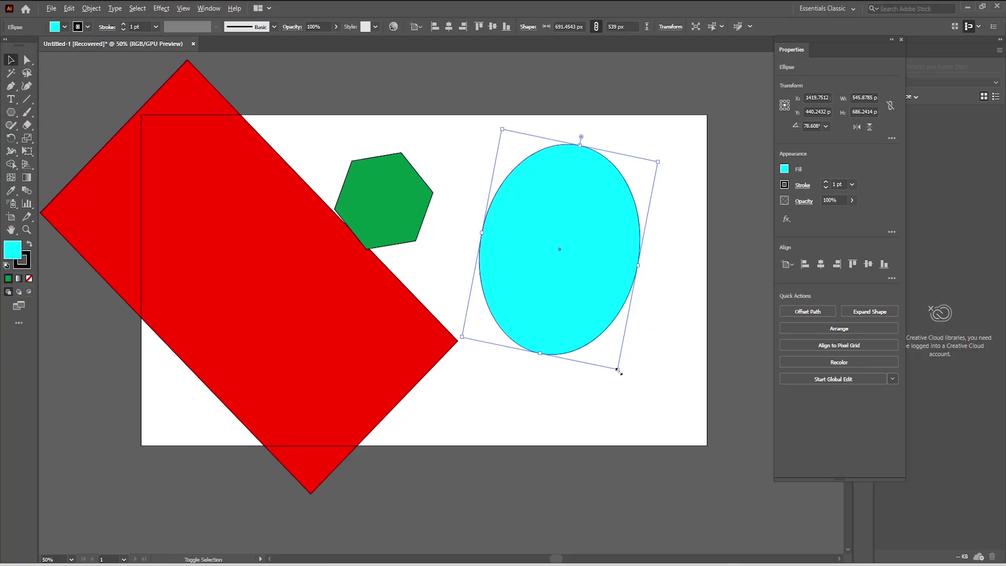
pyautogui.moveTo(618, 369); pyautogui.dragTo(578, 286)
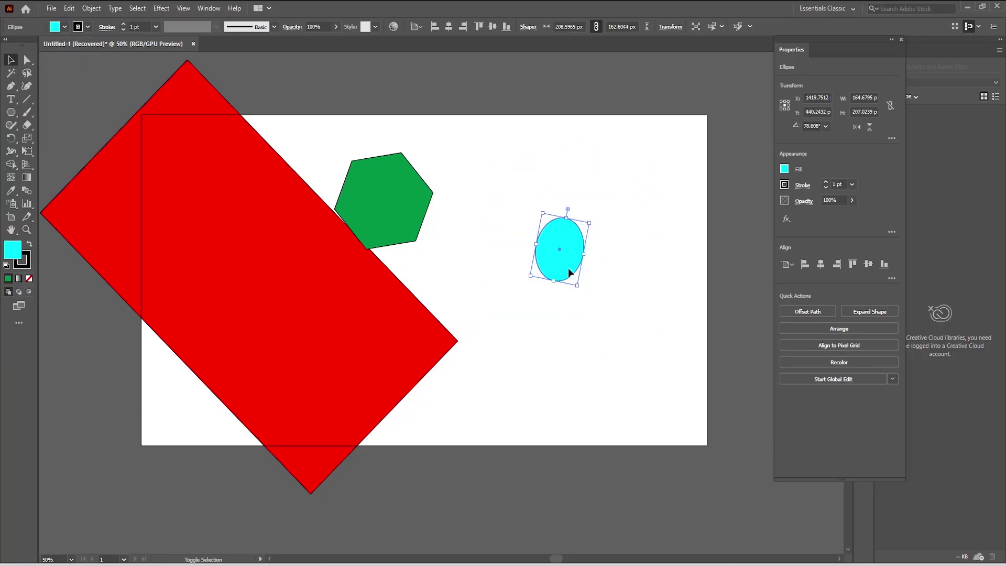
pyautogui.moveTo(578, 286)
pyautogui.mouseDown()
pyautogui.moveTo(595, 292)
pyautogui.moveTo(659, 388)
pyautogui.mouseUp()
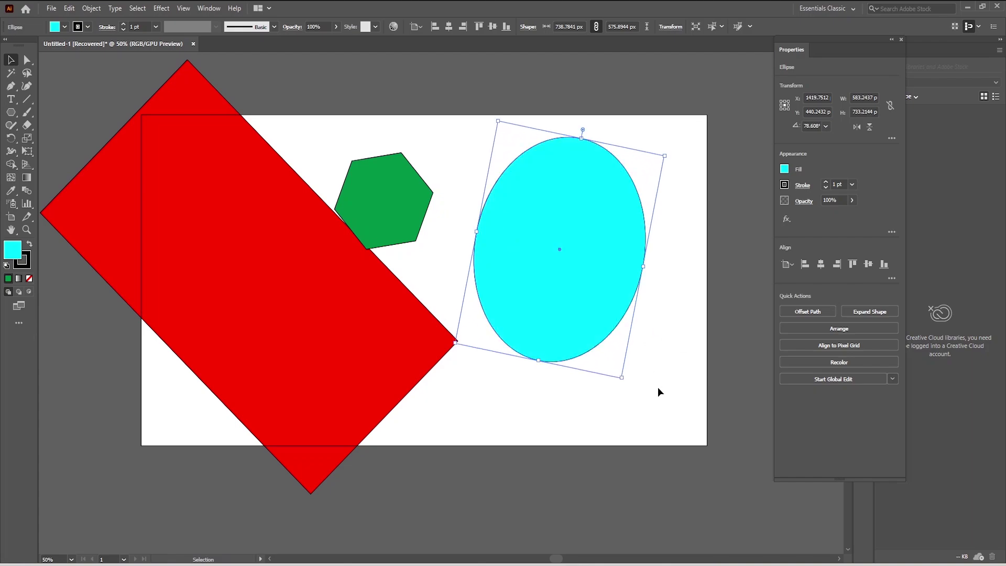
# Select the shapes one at a time, move the hexagon clear of the rectangle towards the ellipse, and finish with the rectangle selected
pyautogui.click(335, 312)
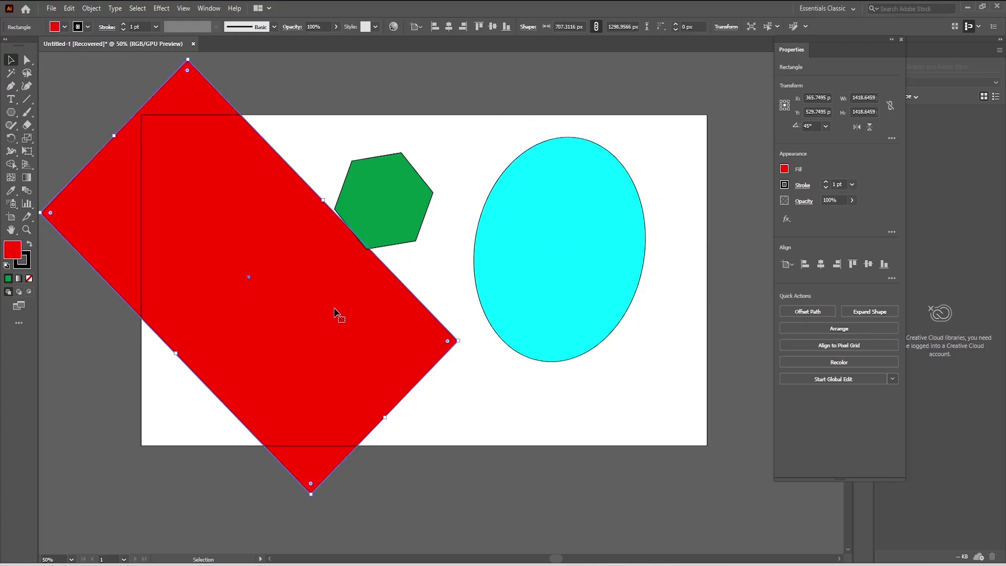
pyautogui.click(591, 301)
pyautogui.click(402, 210)
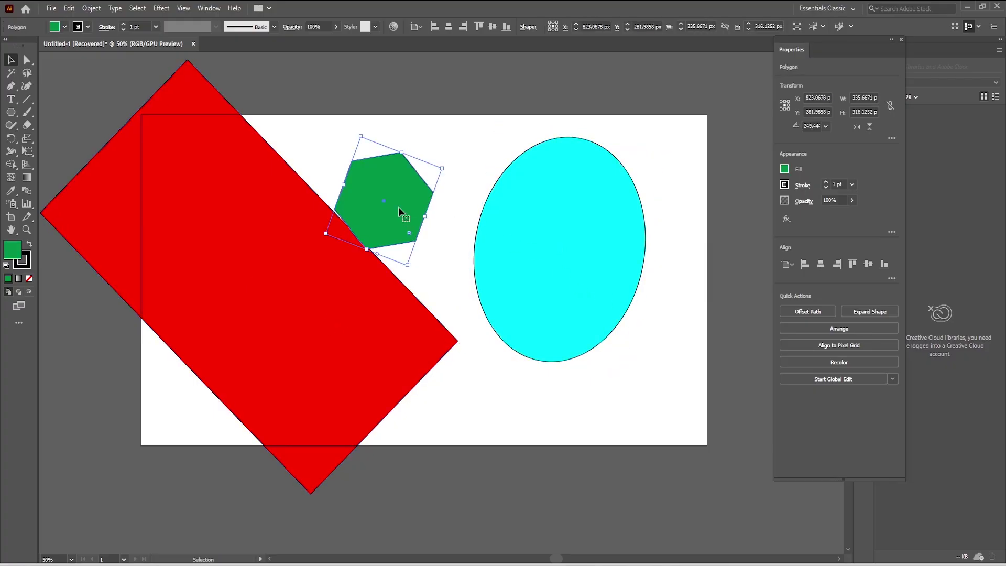
pyautogui.moveTo(399, 207); pyautogui.dragTo(439, 188)
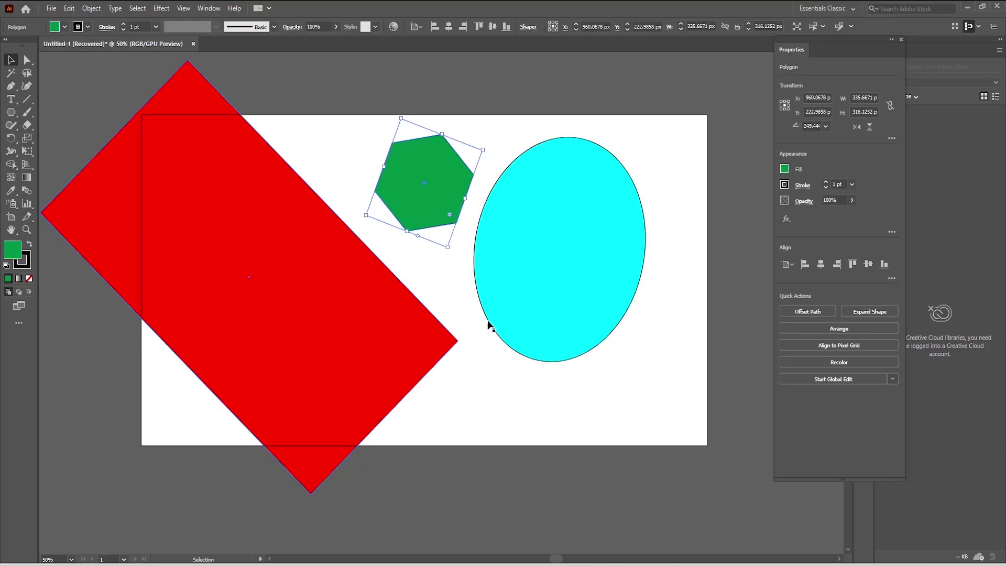
pyautogui.click(386, 350)
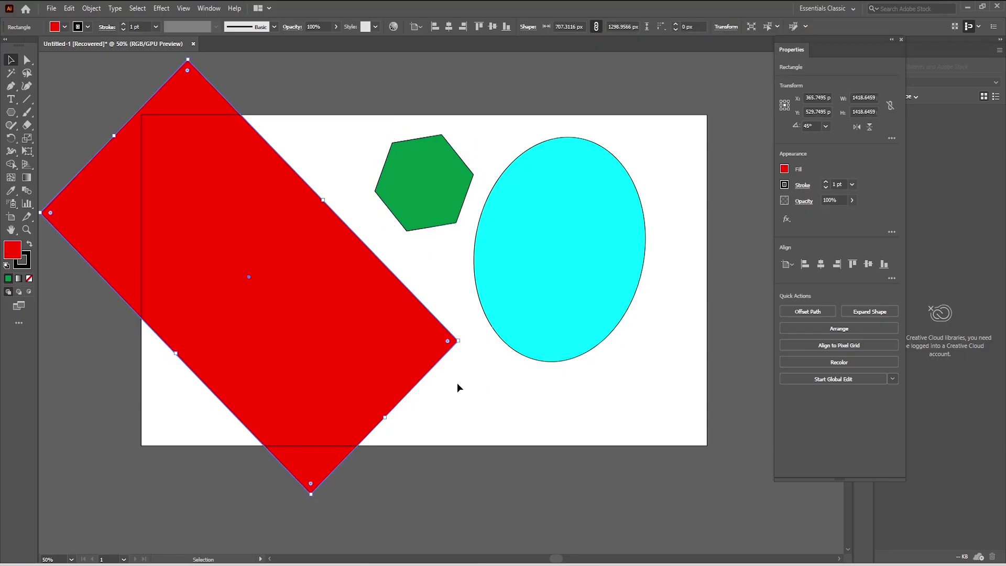
# Delete the red rectangle, the green hexagon and the cyan ellipse from the artboard
pyautogui.press('Delete')
pyautogui.moveTo(615, 385); pyautogui.dragTo(396, 216)
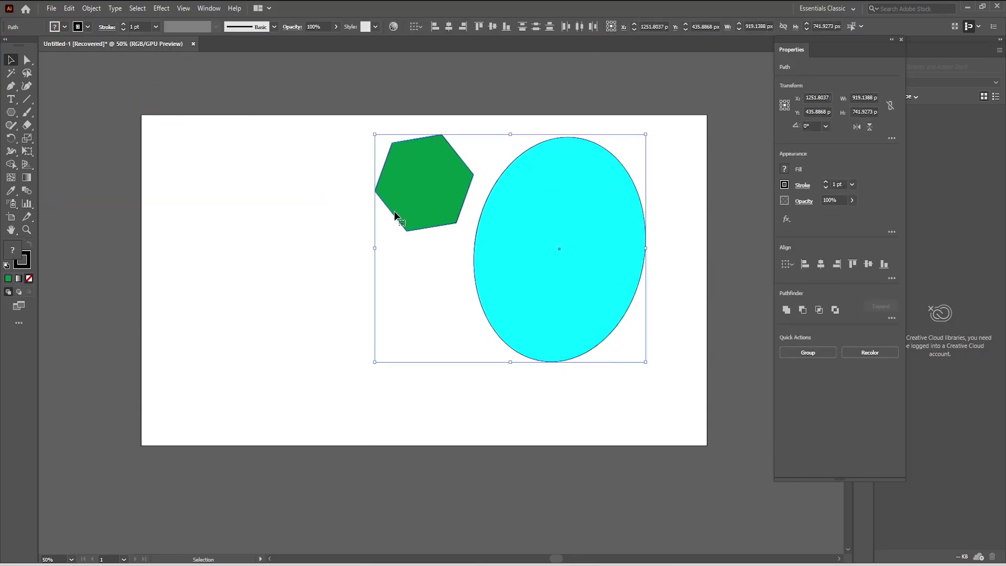
pyautogui.press('Delete')
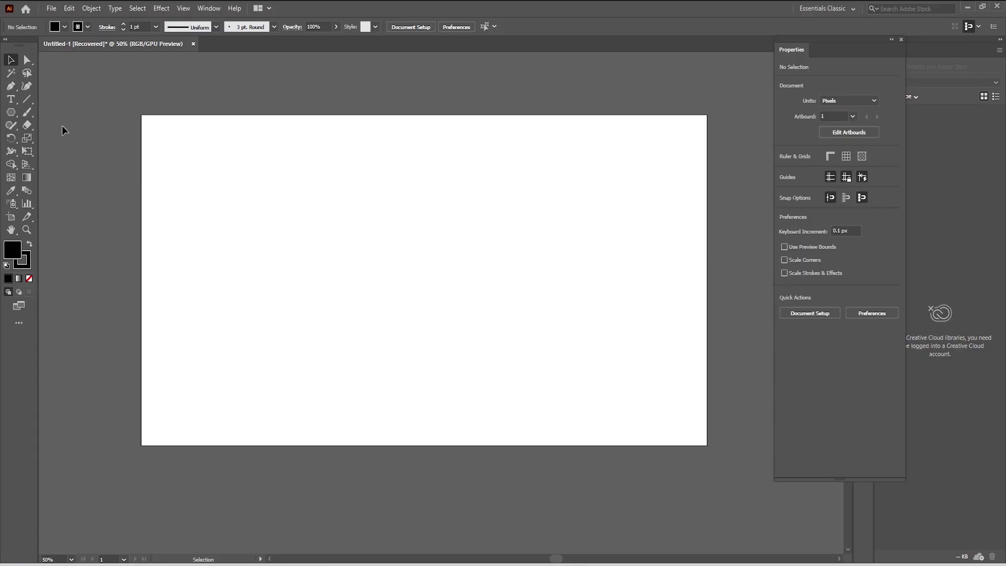
# Draw a red square about 558 px wide, a green circle about 424 px across and a yellow five-pointed star
pyautogui.click(13, 115)
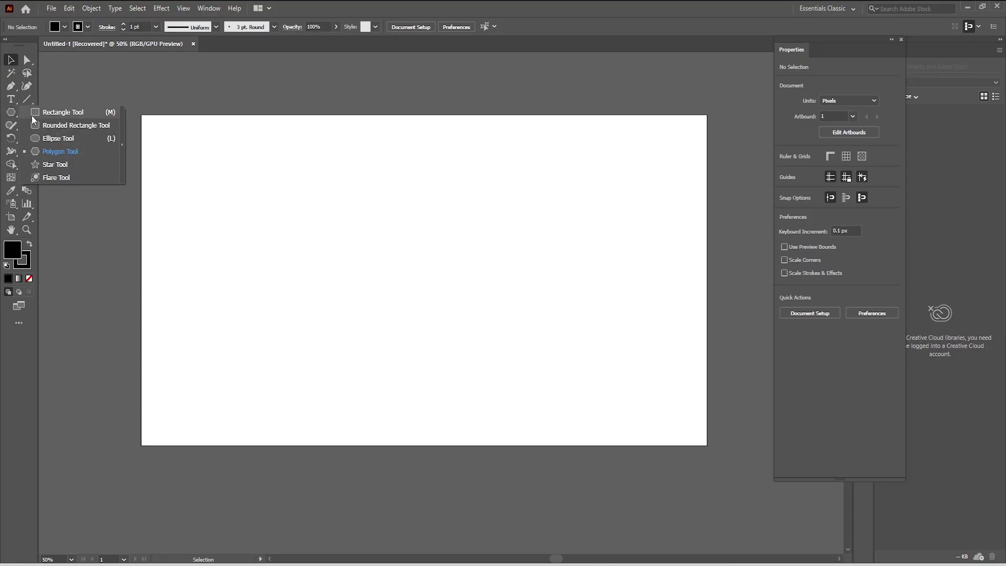
pyautogui.click(52, 113)
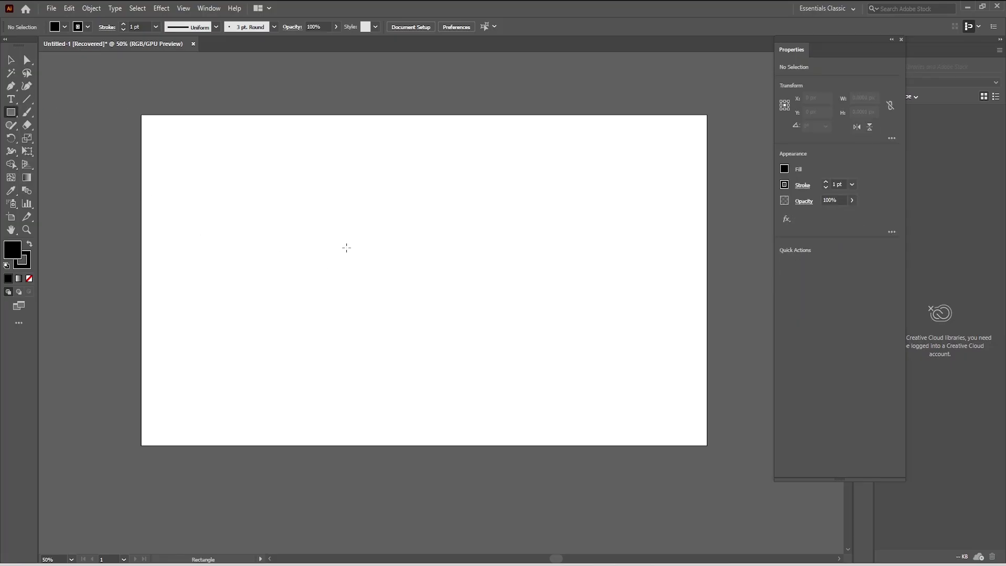
pyautogui.moveTo(347, 242); pyautogui.dragTo(365, 279)
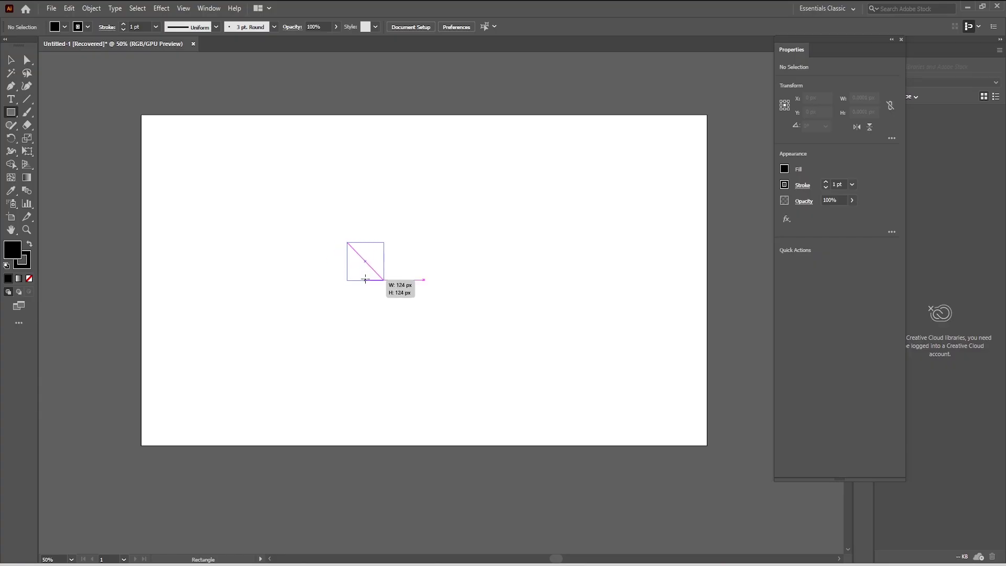
pyautogui.moveTo(365, 280)
pyautogui.mouseDown()
pyautogui.moveTo(381, 294)
pyautogui.moveTo(371, 272)
pyautogui.moveTo(423, 315)
pyautogui.moveTo(395, 289)
pyautogui.moveTo(380, 281)
pyautogui.moveTo(438, 338)
pyautogui.moveTo(350, 256)
pyautogui.moveTo(371, 274)
pyautogui.mouseUp()
pyautogui.moveTo(444, 227); pyautogui.dragTo(472, 294)
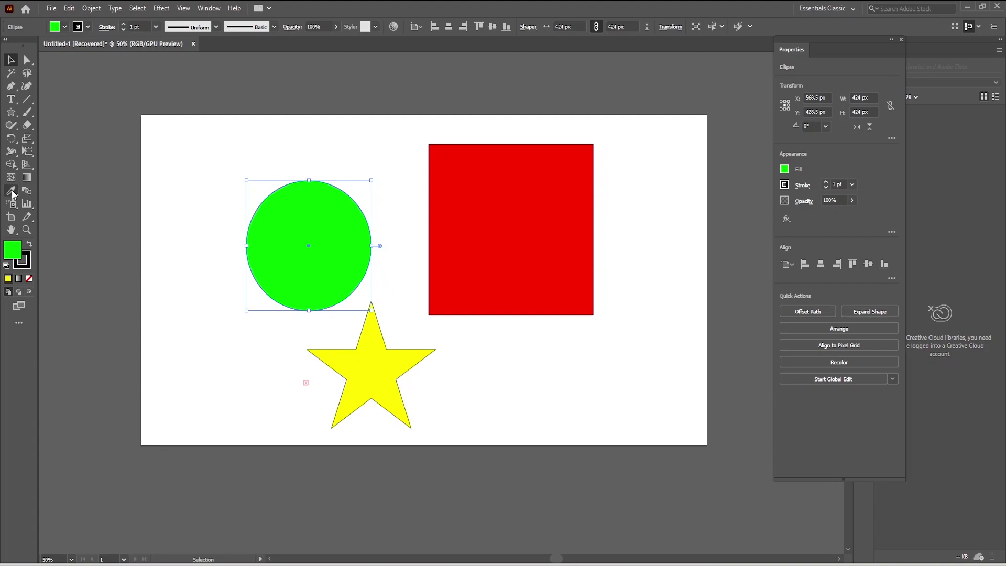
# Switch to the Eyedropper and Gradient tools, returning to the Selection tool each time, and move the green circle to about X 449.5, Y 368.5 px
pyautogui.click(12, 193)
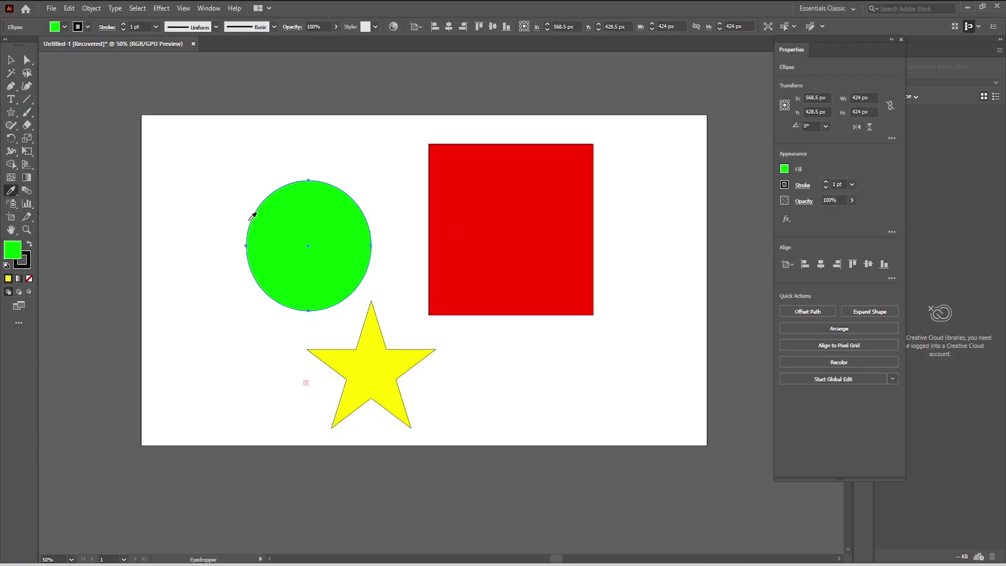
pyautogui.press('v')
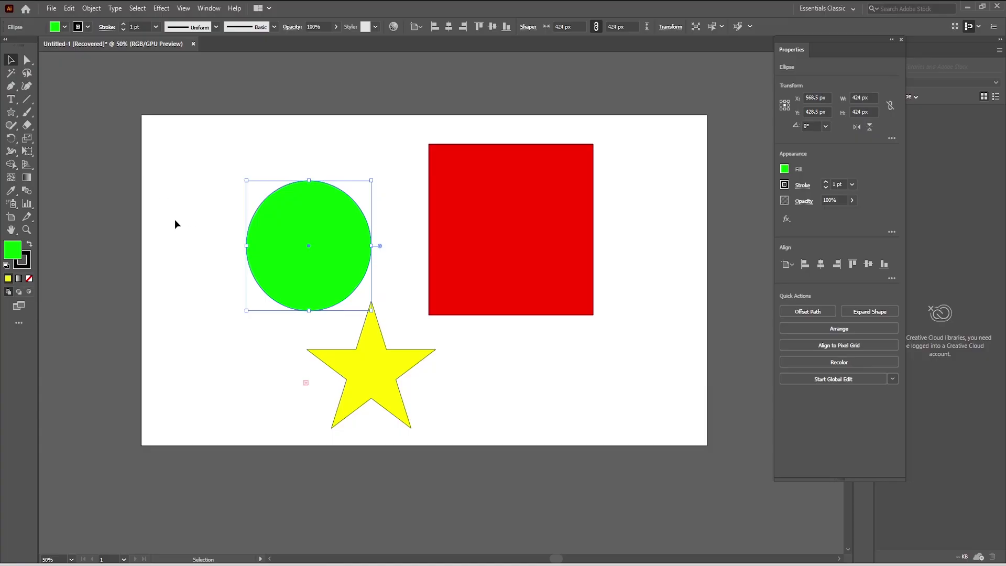
pyautogui.click(30, 177)
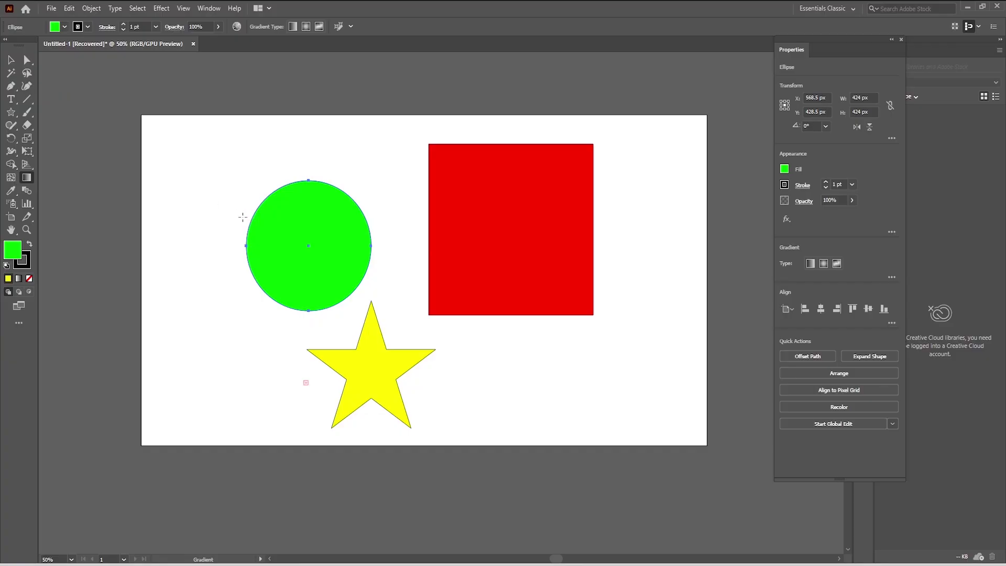
pyautogui.press('v')
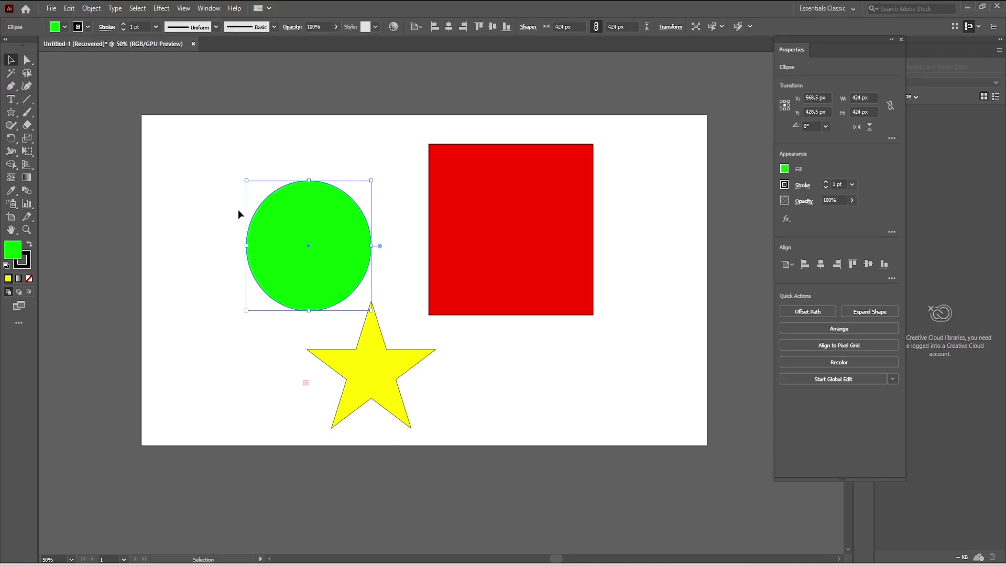
pyautogui.moveTo(325, 243); pyautogui.dragTo(290, 225)
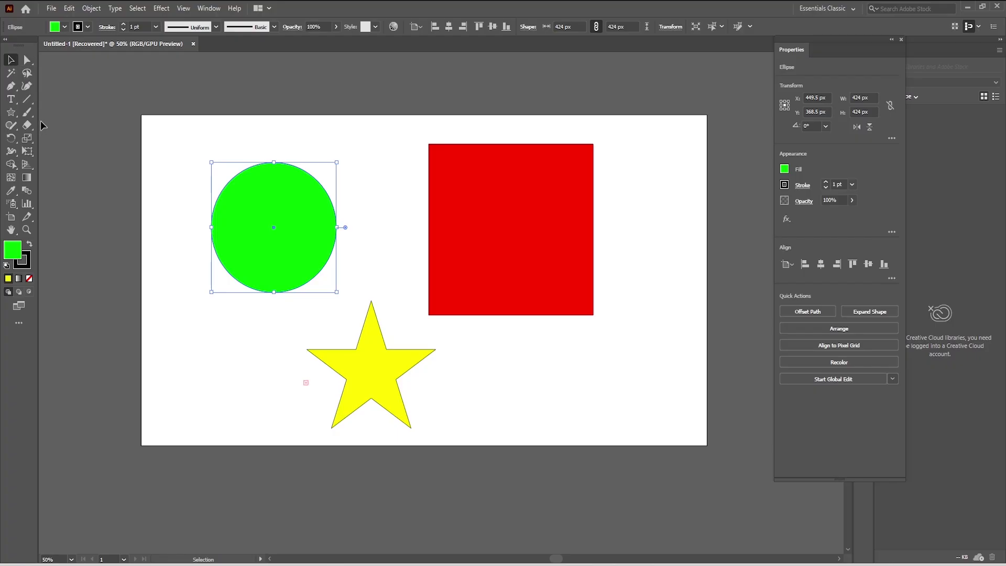
# Select the star, the red square and the green circle in turn with the Direct Selection tool to examine their anchor points
pyautogui.press('a')
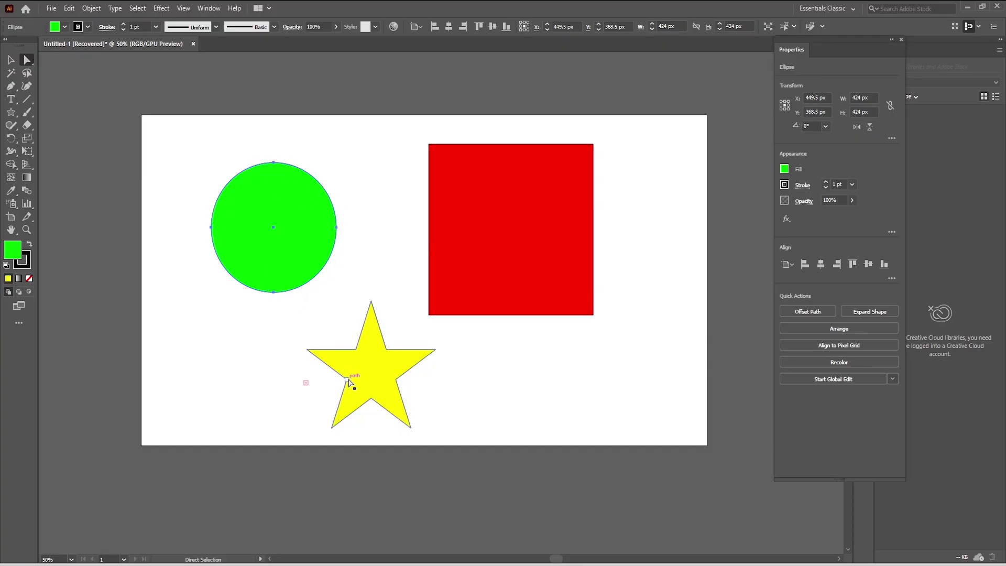
pyautogui.click(365, 377)
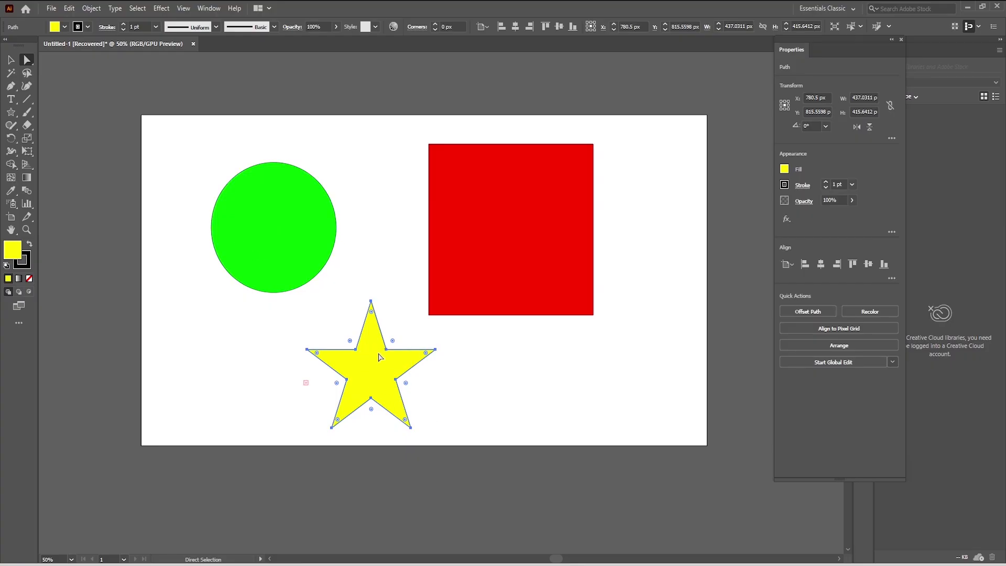
pyautogui.click(371, 302)
pyautogui.click(493, 239)
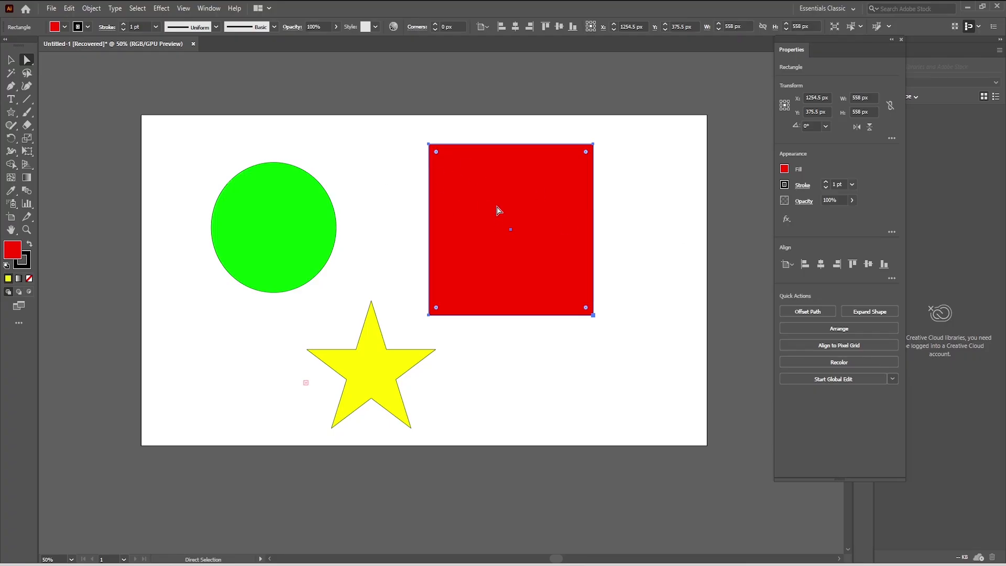
pyautogui.click(290, 216)
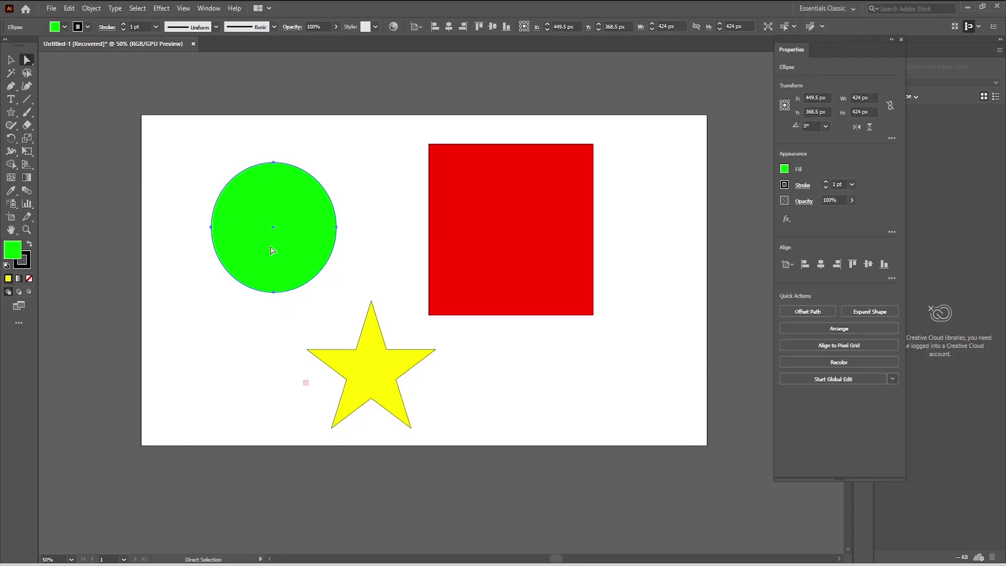
# Alternate between the Selection and Direct Selection tools and move the green circle to about X 421.5, Y 310.5 px
pyautogui.click(11, 62)
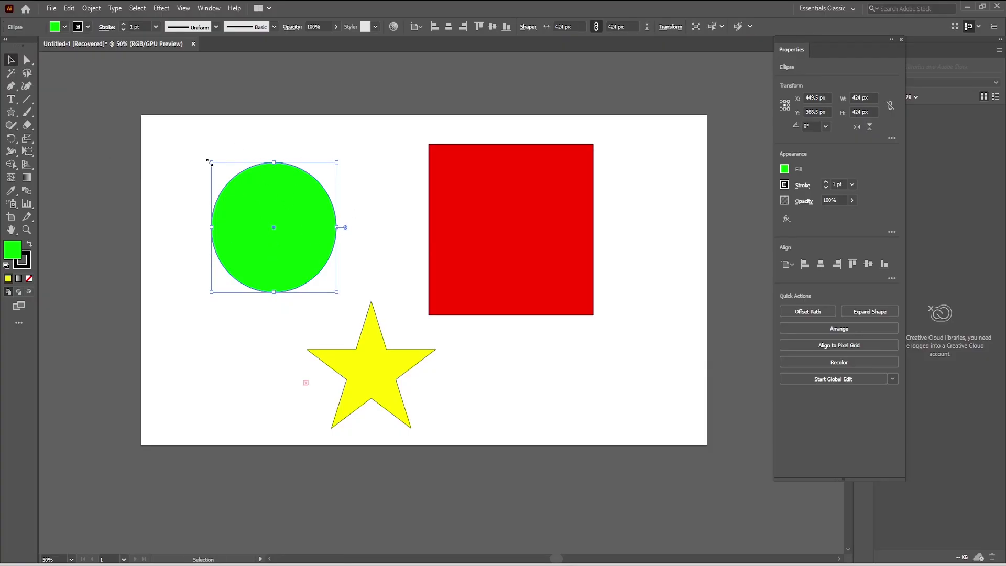
pyautogui.click(27, 60)
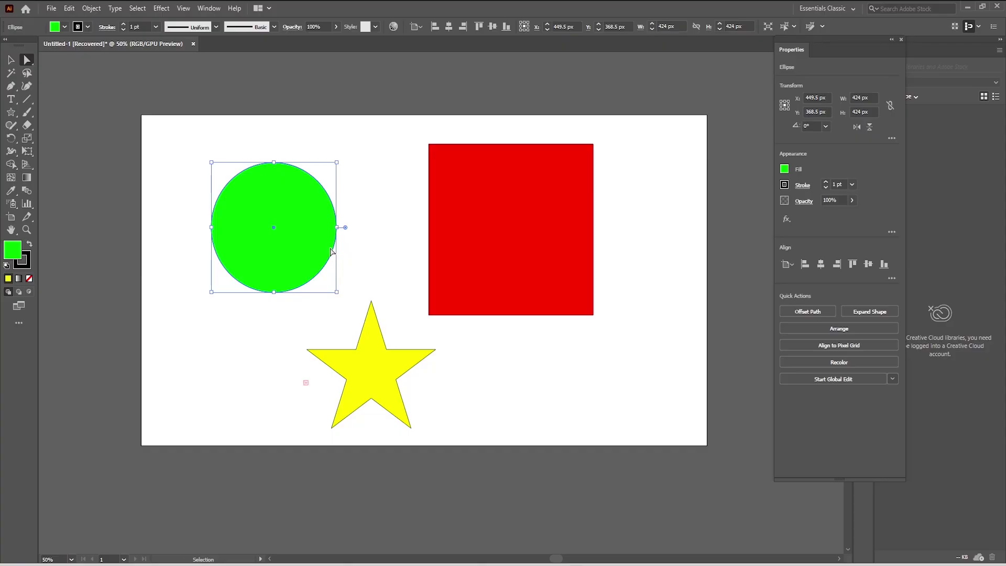
pyautogui.press('v')
pyautogui.moveTo(297, 215); pyautogui.dragTo(263, 224)
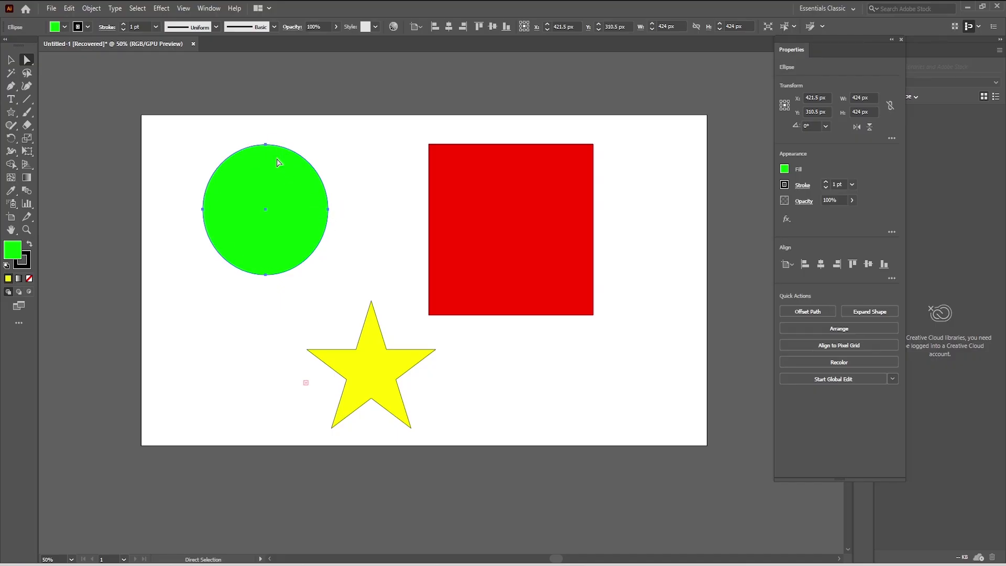
# Reshape the green circle by moving its four anchor points, with the top one at about X 854.5, Y 14.5 and the left one at X 356.5, Y 309.5 px
pyautogui.click(266, 146)
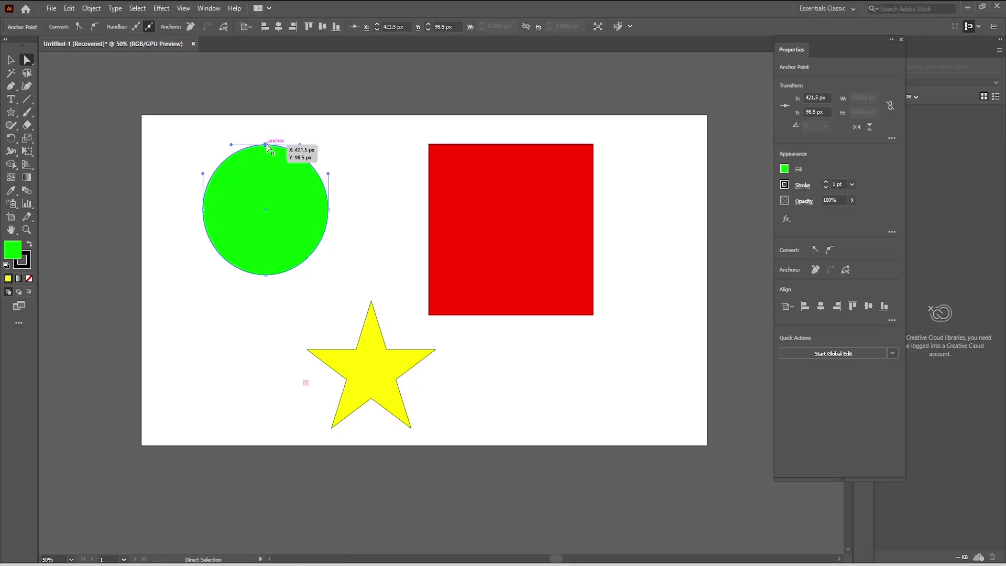
pyautogui.moveTo(268, 148); pyautogui.dragTo(395, 125)
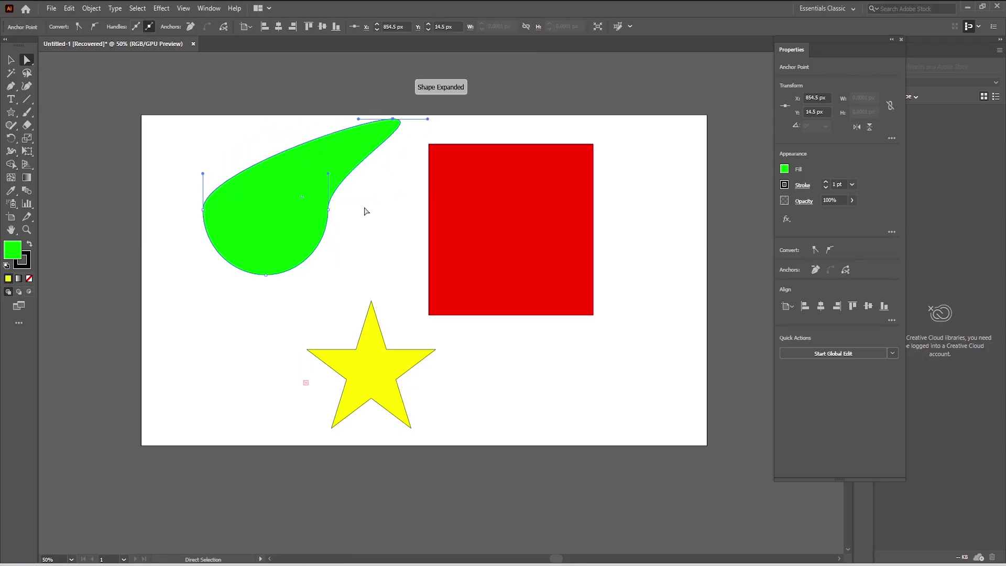
pyautogui.moveTo(330, 212); pyautogui.dragTo(402, 275)
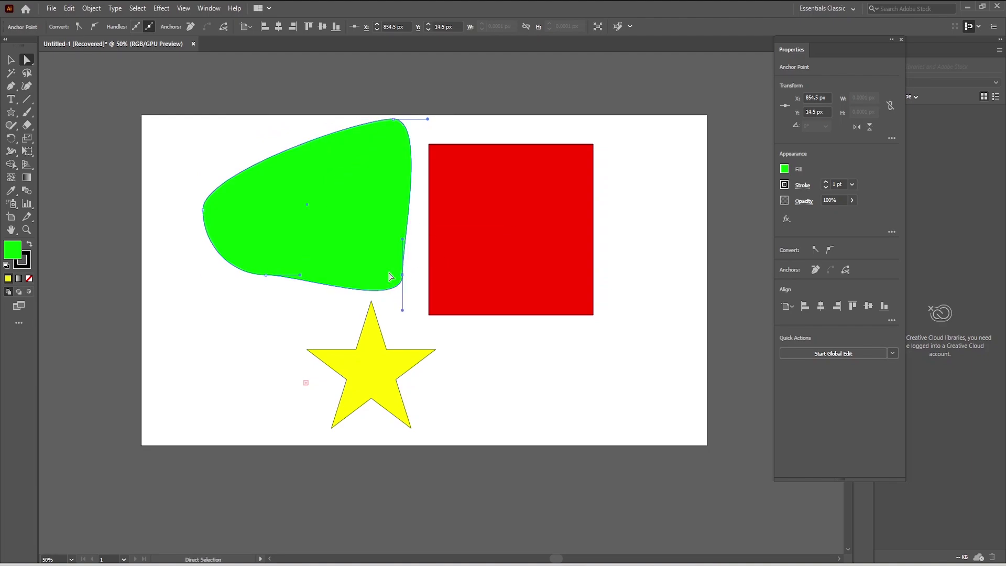
pyautogui.moveTo(269, 278); pyautogui.dragTo(195, 300)
pyautogui.moveTo(203, 209); pyautogui.dragTo(246, 209)
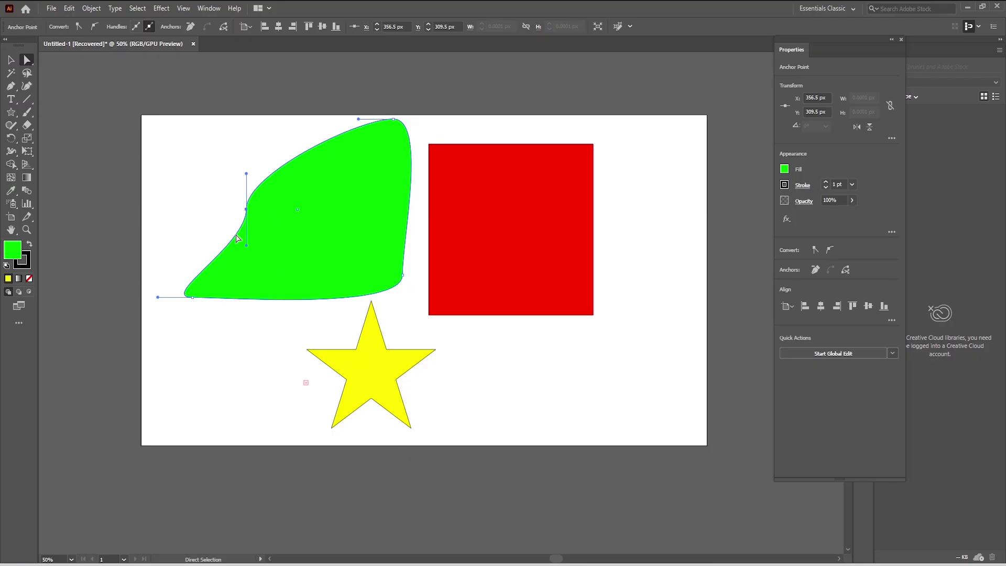
# Move the red square slightly down and right to about X 1280.5, Y 403.5 px
pyautogui.click(498, 289)
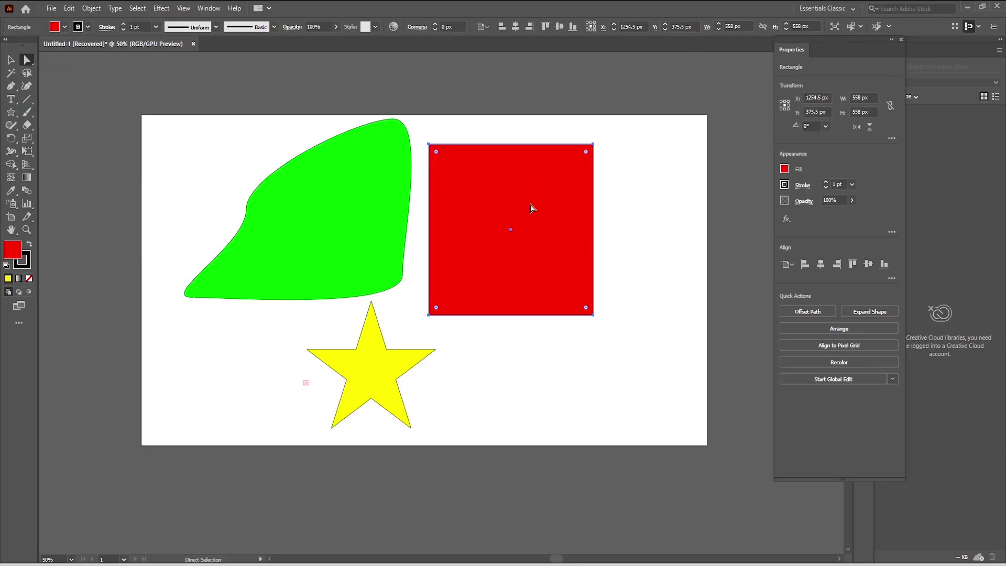
pyautogui.moveTo(532, 218)
pyautogui.mouseDown()
pyautogui.moveTo(604, 202)
pyautogui.moveTo(531, 236)
pyautogui.mouseUp()
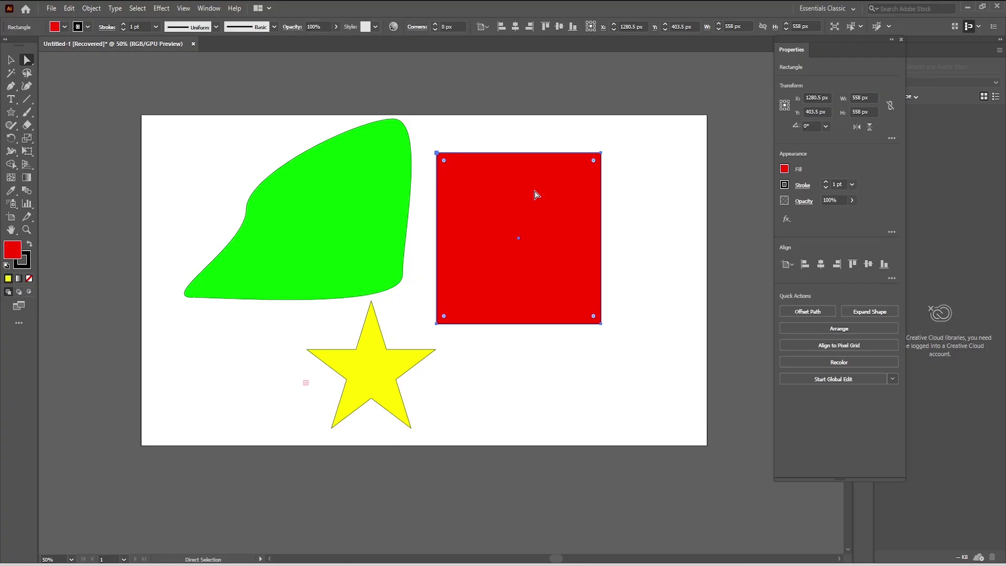
# Pull the red square's upper-right corner to about X 1794.5, Y 22.5 and lower-right corner to X 2054.5, Y 665.5 px, and undo both changes
pyautogui.click(601, 154)
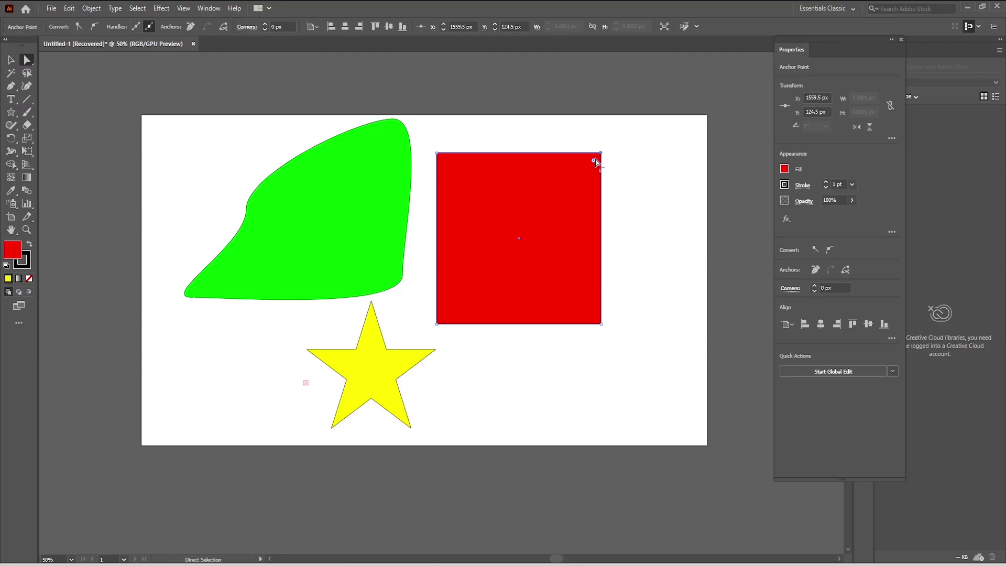
pyautogui.scroll(2, 607, 152)
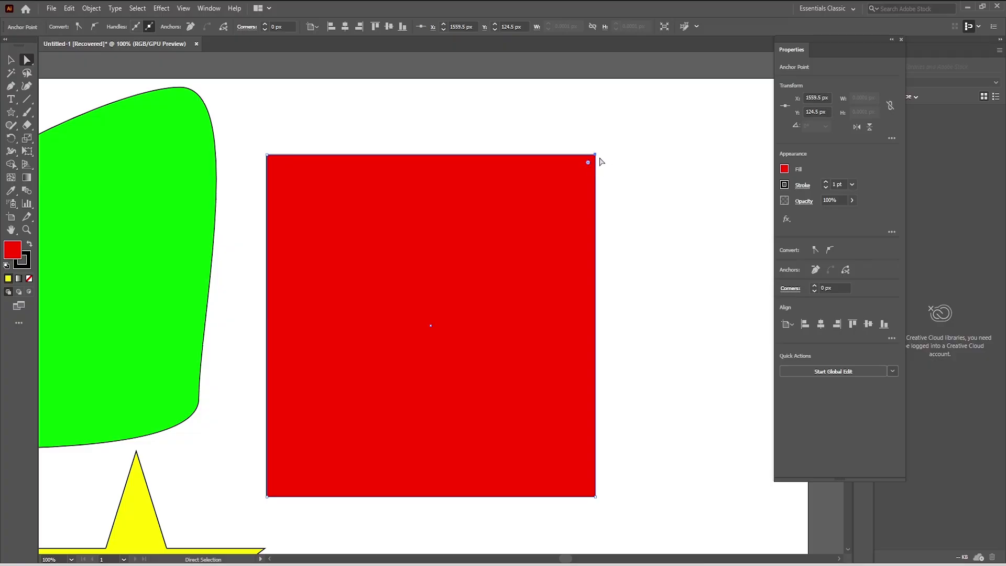
pyautogui.moveTo(597, 149); pyautogui.dragTo(733, 93)
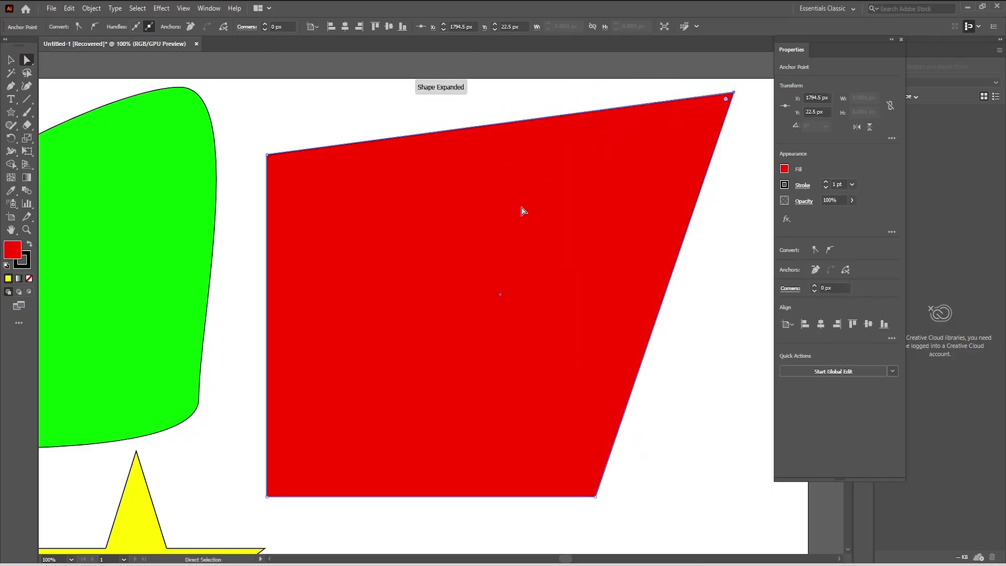
pyautogui.scroll(-2, 545, 196)
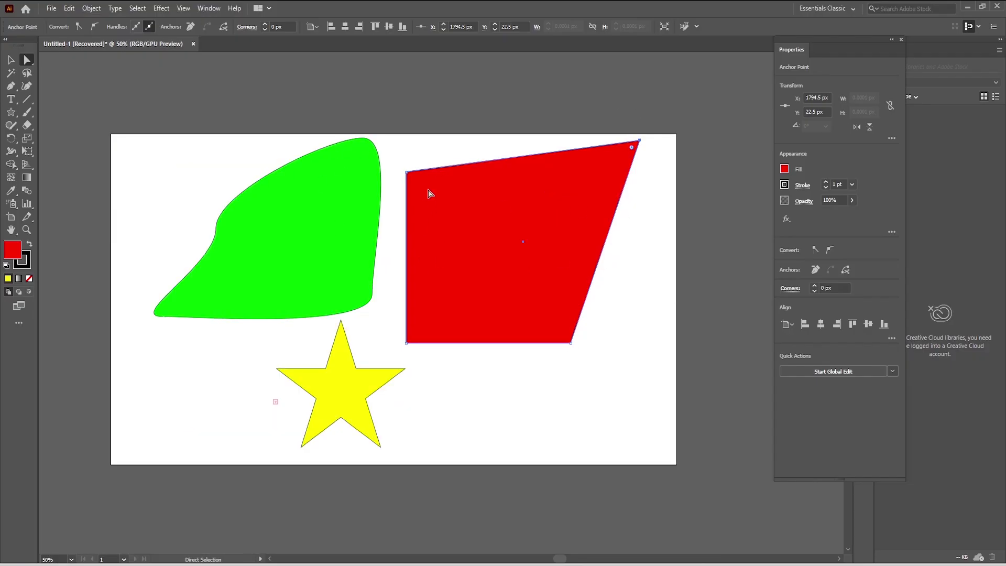
pyautogui.moveTo(572, 344); pyautogui.dragTo(716, 336)
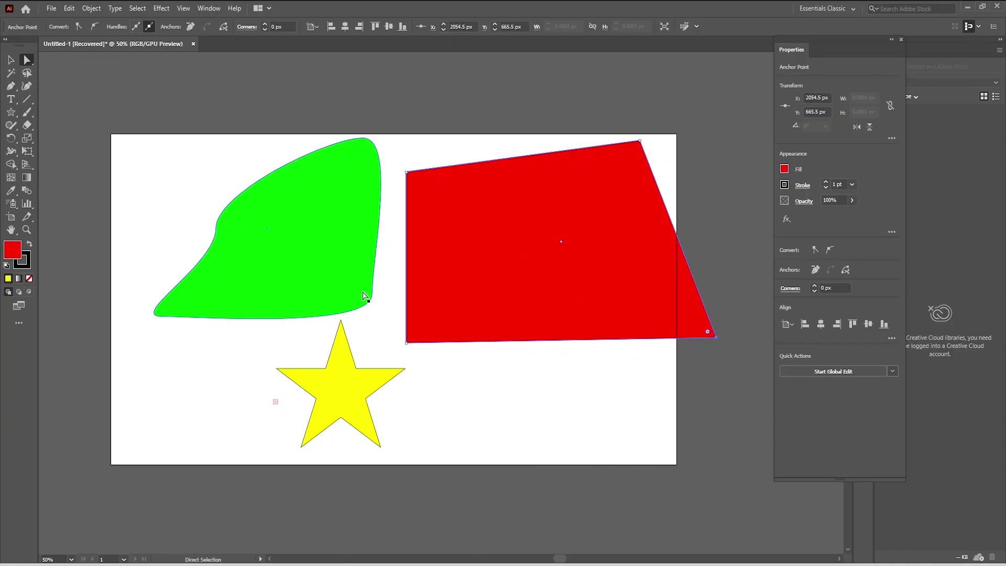
pyautogui.hotkey('ctrl', 'z')
pyautogui.hotkey('ctrl', 'z')
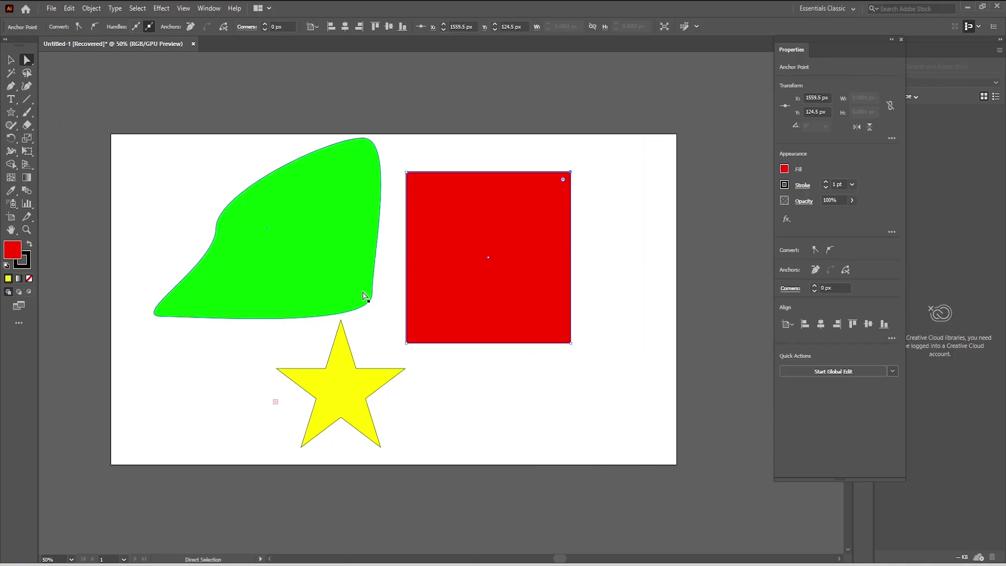
# Skew the yellow star by pulling its top point to the right, and move the star to about X 741.5, Y 780.4 px
pyautogui.click(355, 389)
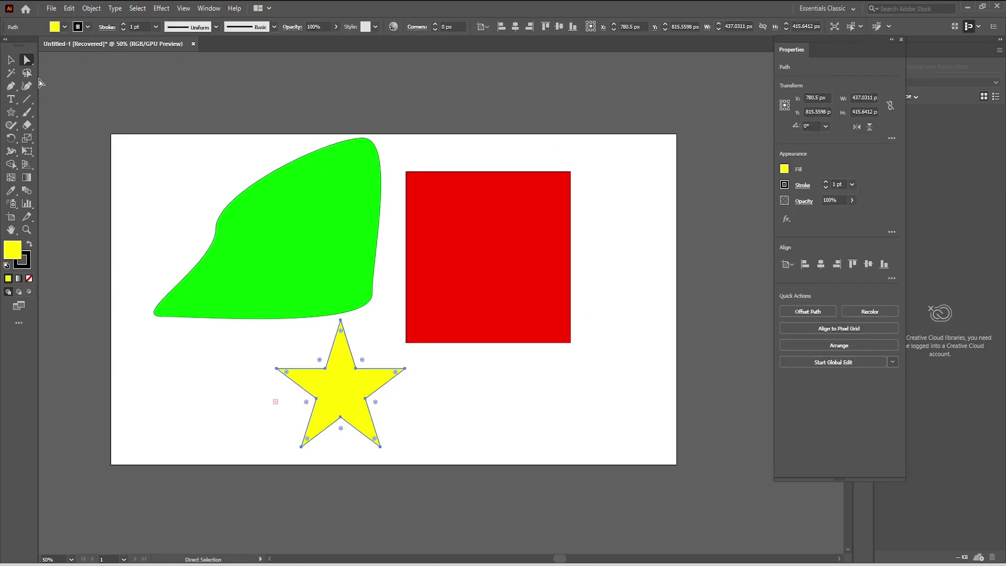
pyautogui.moveTo(341, 322); pyautogui.dragTo(366, 280)
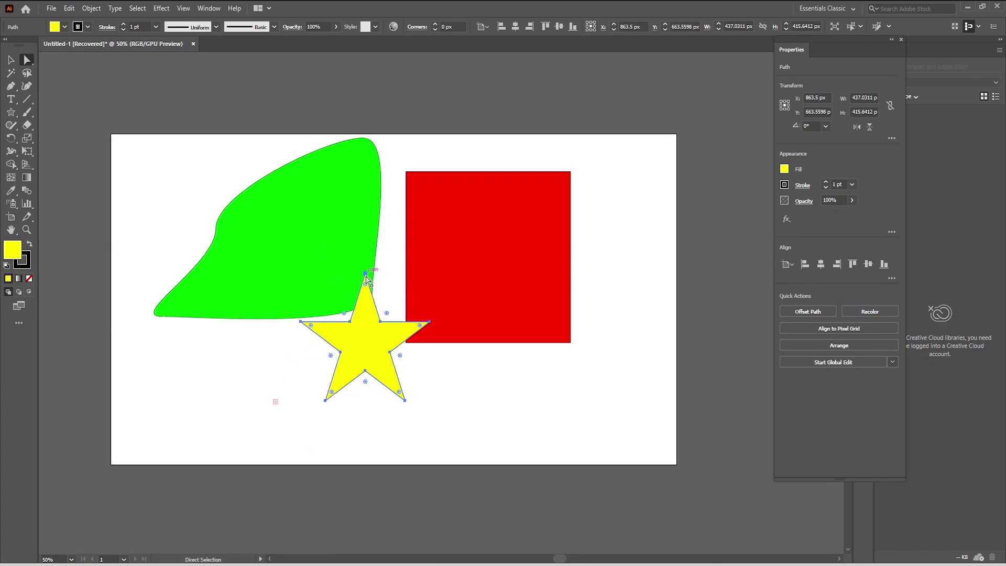
pyautogui.click(366, 280)
pyautogui.moveTo(366, 280); pyautogui.dragTo(394, 276)
pyautogui.moveTo(378, 349); pyautogui.dragTo(341, 383)
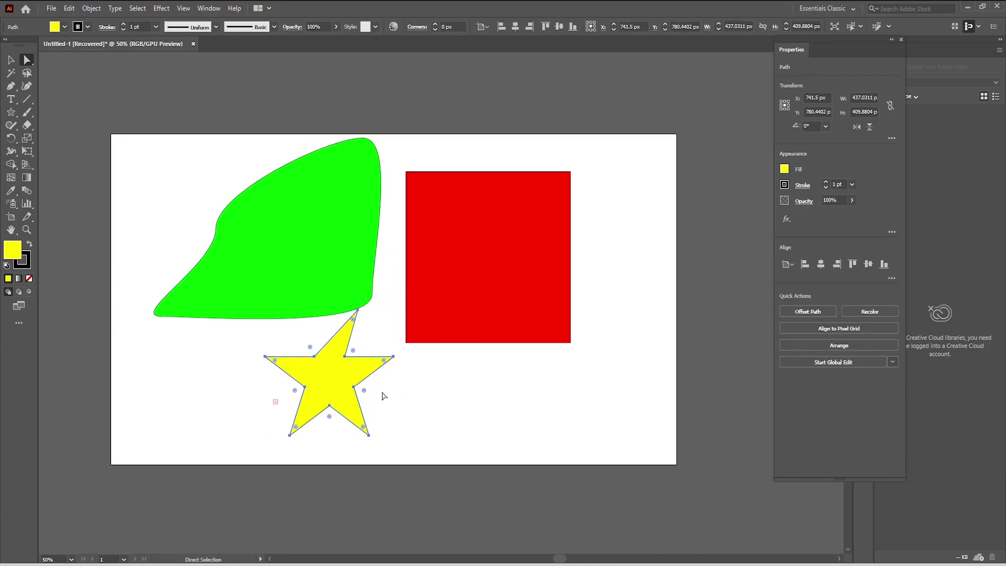
# Select the red square and the reshaped green shape one after the other
pyautogui.click(565, 279)
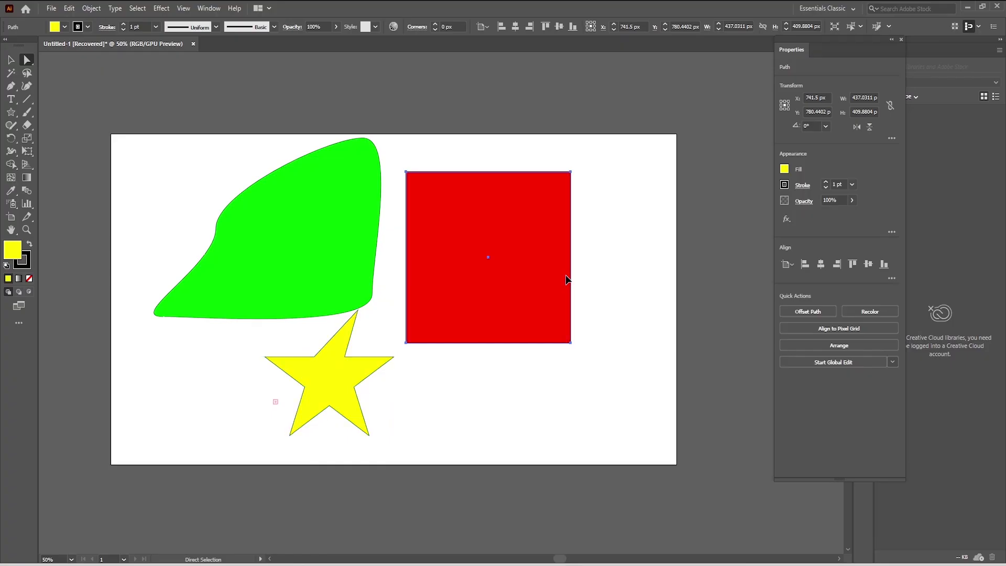
pyautogui.click(312, 252)
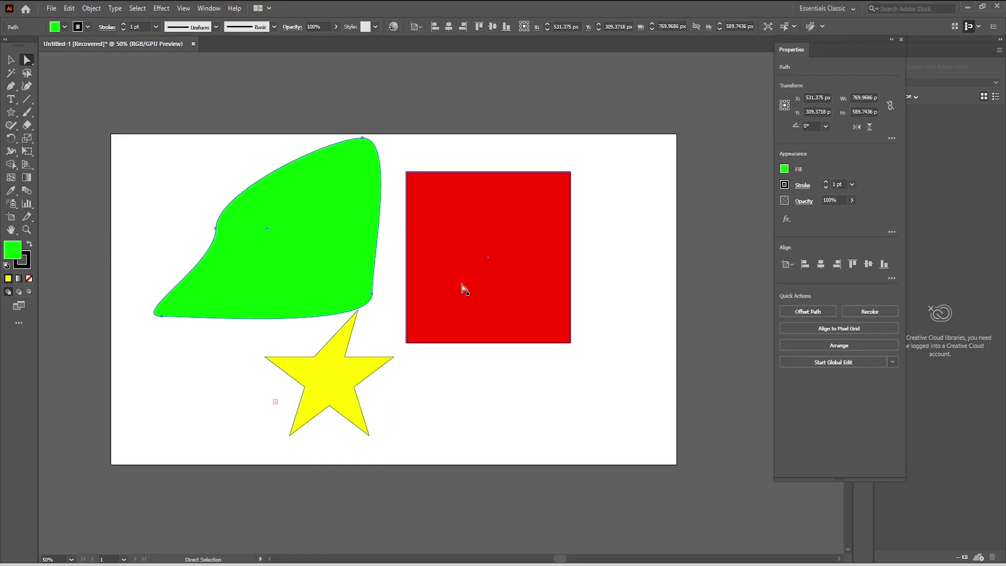
# Round all four corners of the red square to about 202.6 px and undo the rounding
pyautogui.click(482, 278)
pyautogui.click(351, 380)
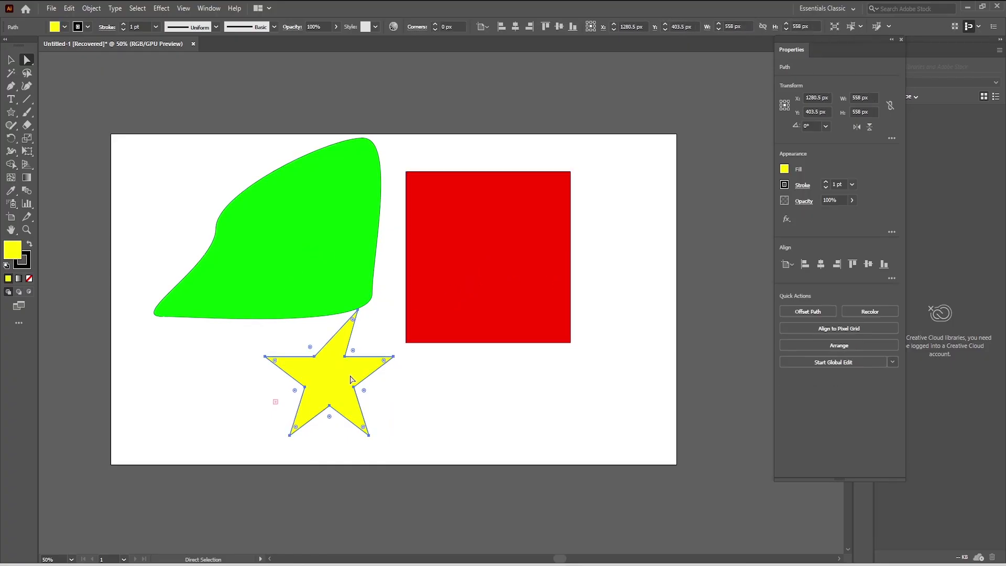
pyautogui.click(468, 270)
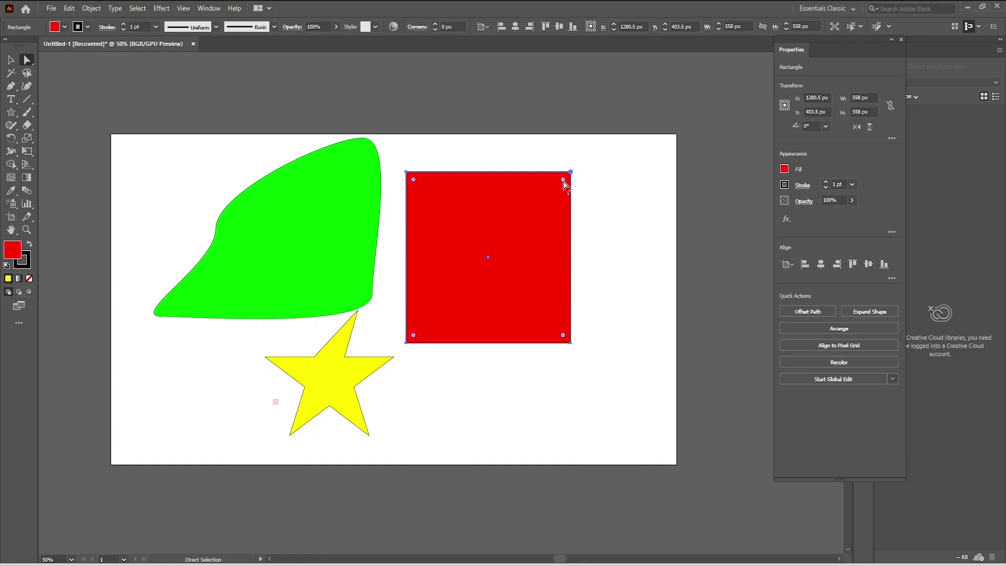
pyautogui.moveTo(564, 185); pyautogui.dragTo(522, 247)
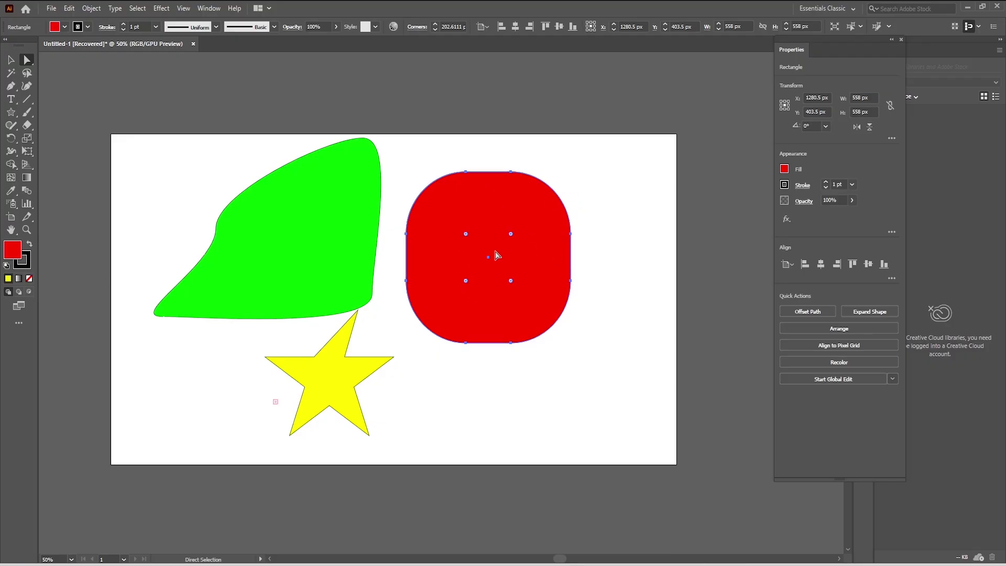
pyautogui.hotkey('ctrl', 'z')
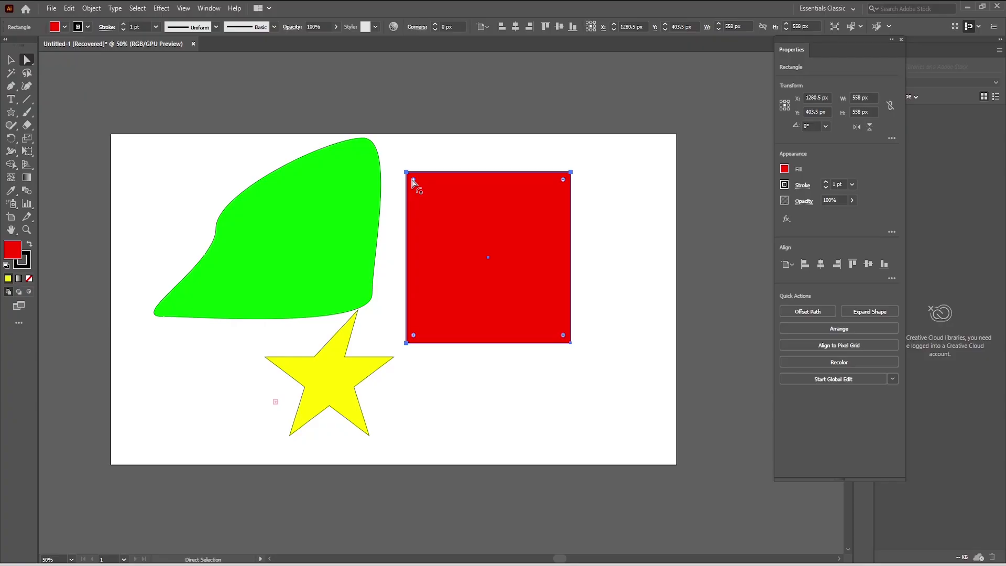
# Round the red square's upper-left corner to 364 px and separately all four corners to about 279 px, undoing each change
pyautogui.moveTo(414, 180); pyautogui.dragTo(516, 285)
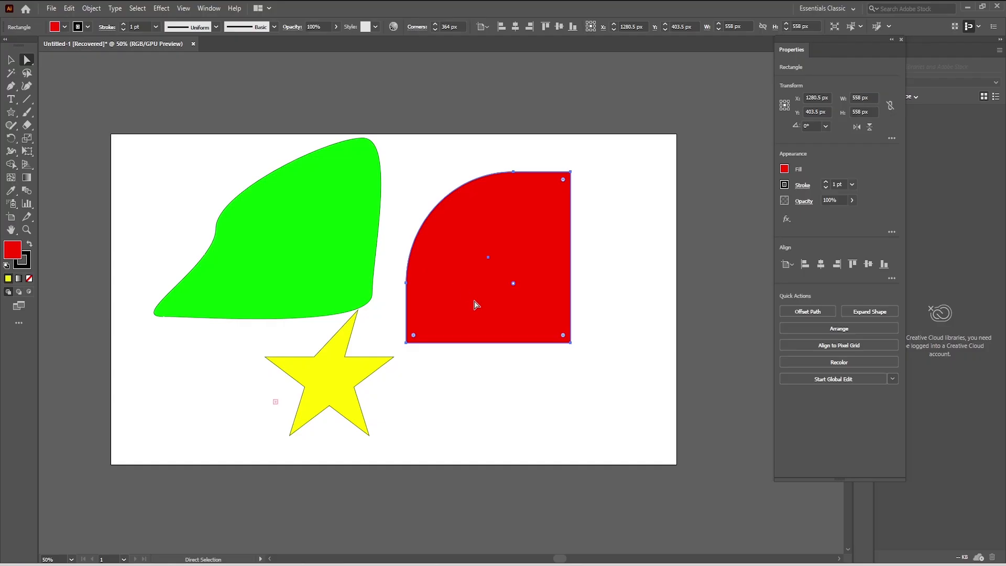
pyautogui.hotkey('ctrl', 'z')
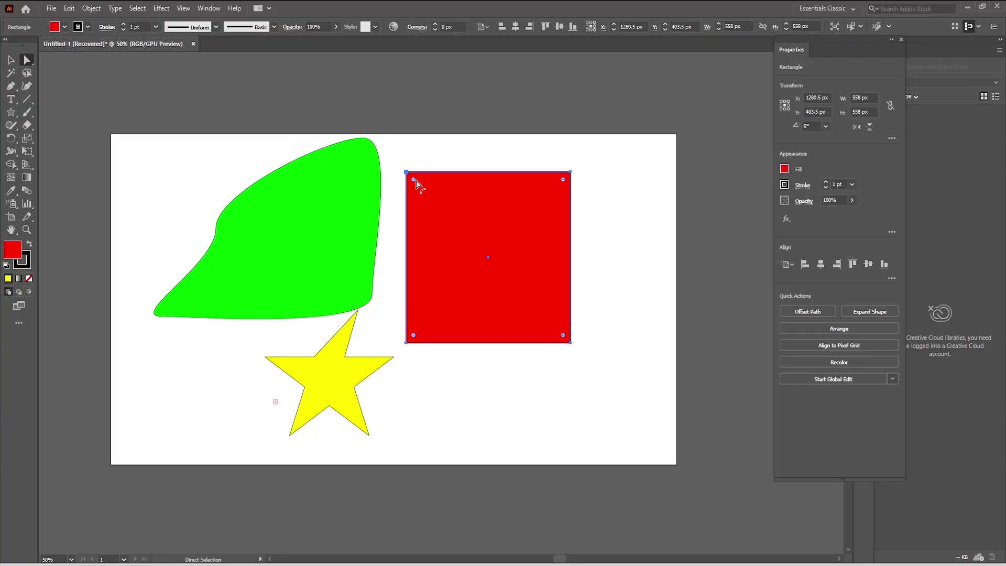
pyautogui.moveTo(416, 184); pyautogui.dragTo(488, 259)
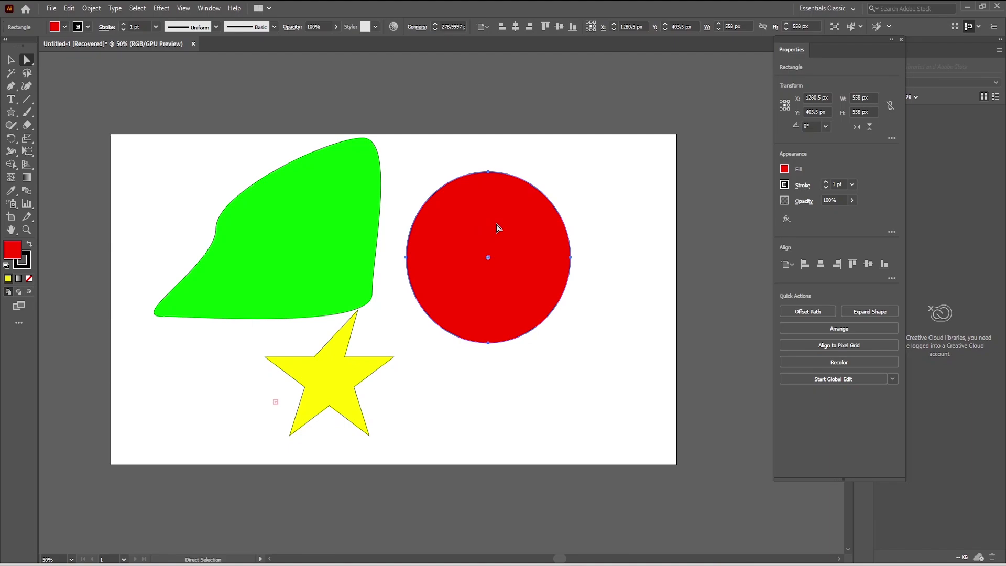
pyautogui.hotkey('ctrl', 'z')
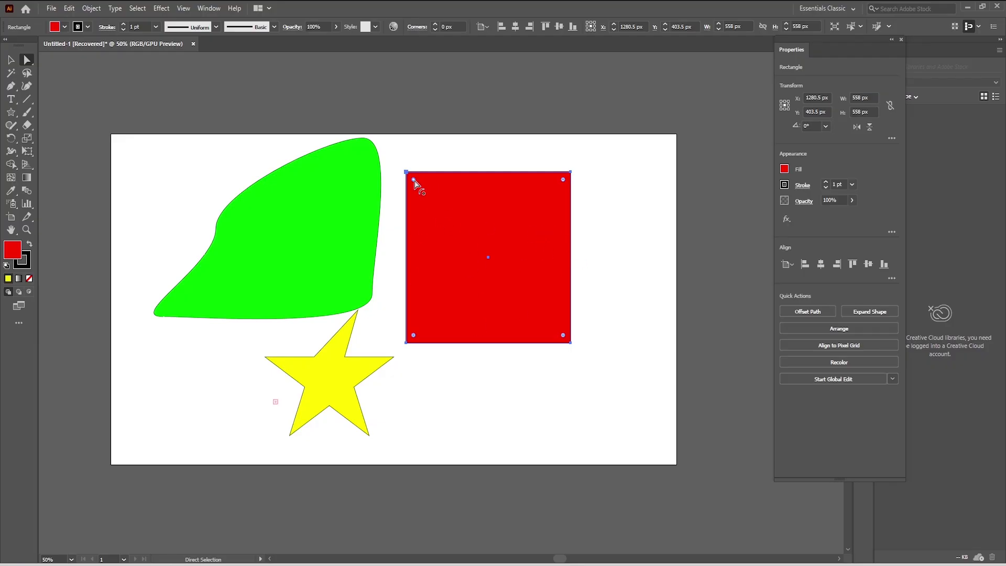
# Round the red square's upper-left corner to about 224.4 px and separately both upper corners to about 240.8 px, undoing each change
pyautogui.moveTo(413, 180); pyautogui.dragTo(473, 241)
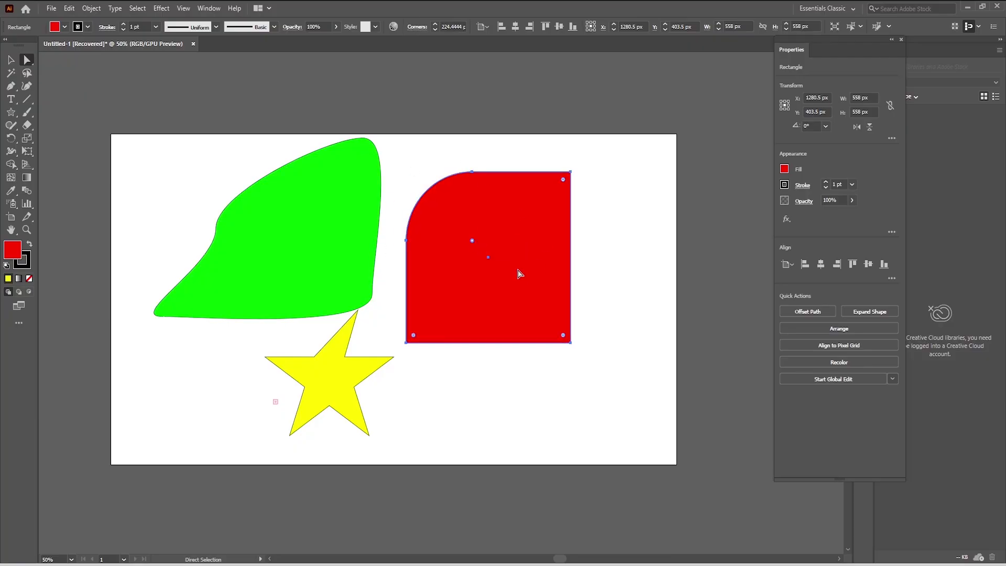
pyautogui.press('ctrl')
pyautogui.hotkey('ctrl', 'z')
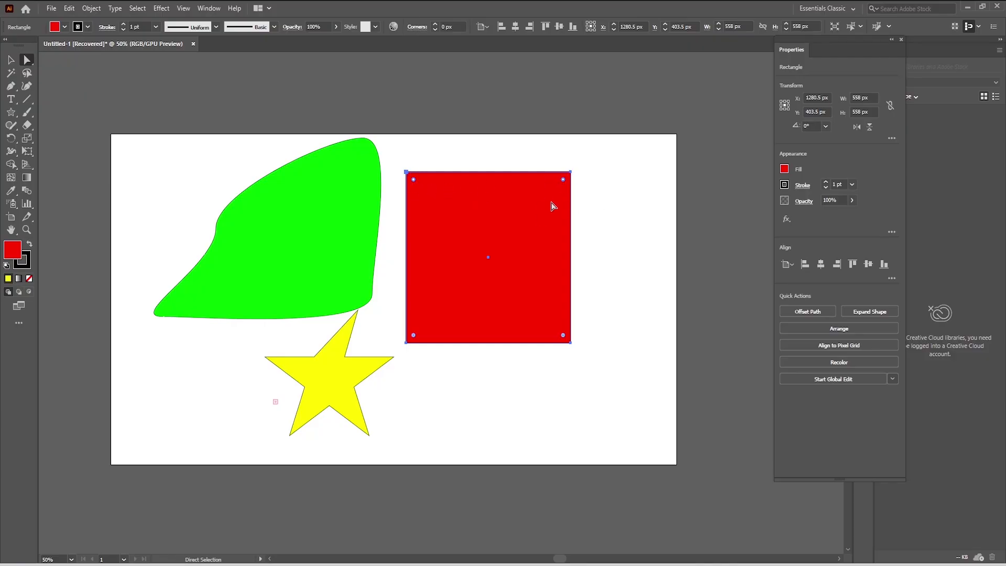
pyautogui.moveTo(563, 180); pyautogui.dragTo(525, 262)
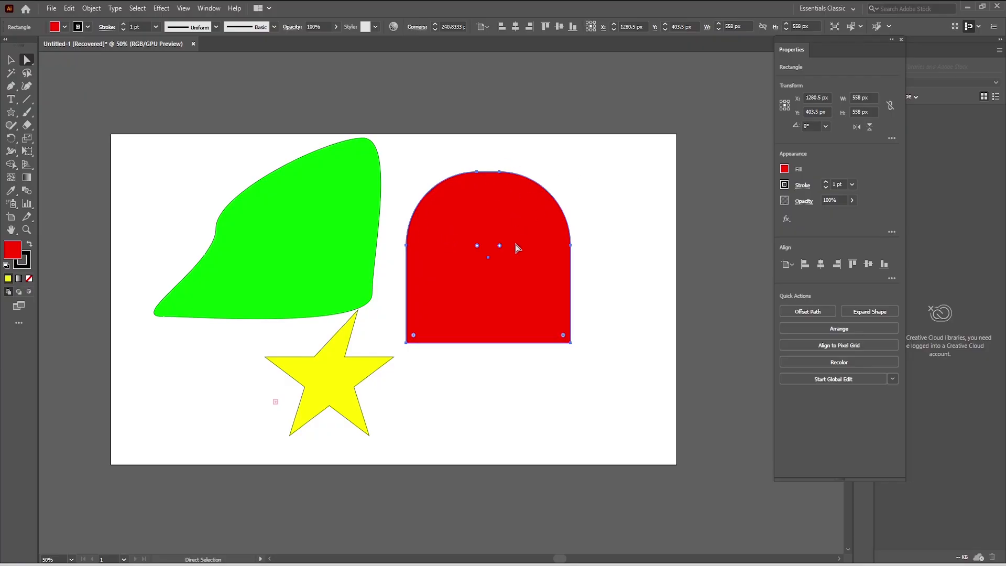
pyautogui.hotkey('ctrl', 'z')
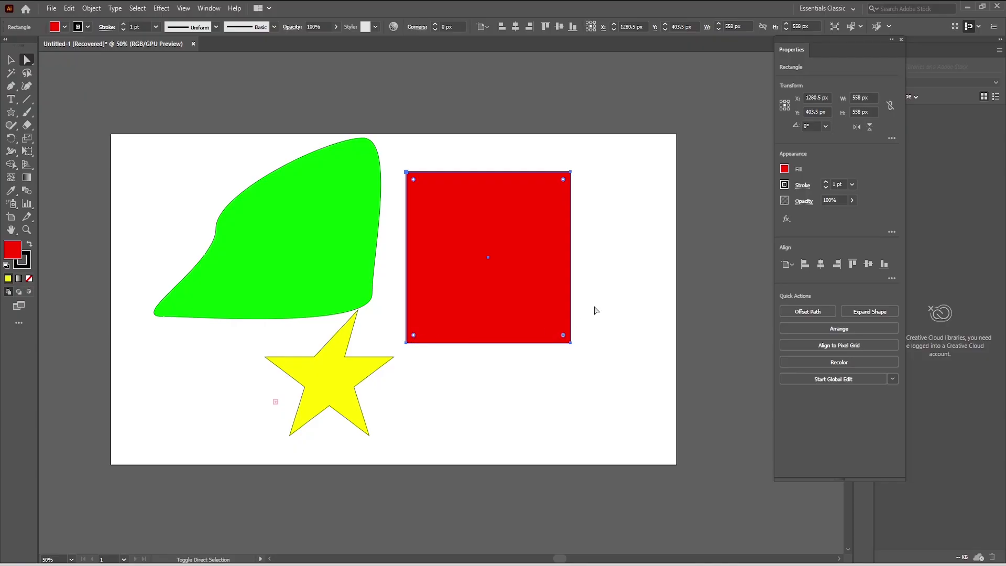
# Round every corner of the red square except the lower-right to about 279 px, undo it, and pull the upper-right corner outward, undoing that too
pyautogui.moveTo(423, 193); pyautogui.dragTo(496, 278)
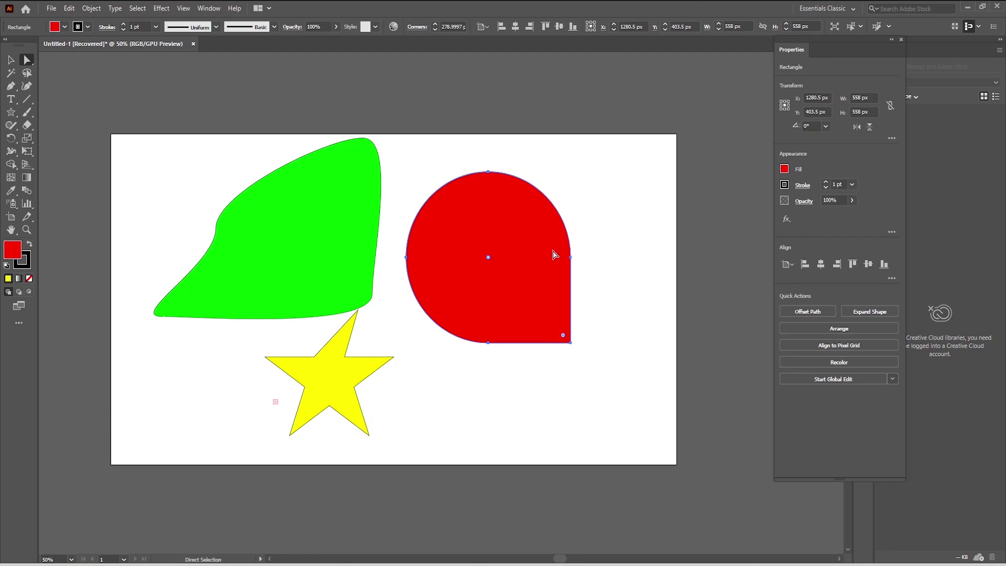
pyautogui.hotkey('ctrl', 'z')
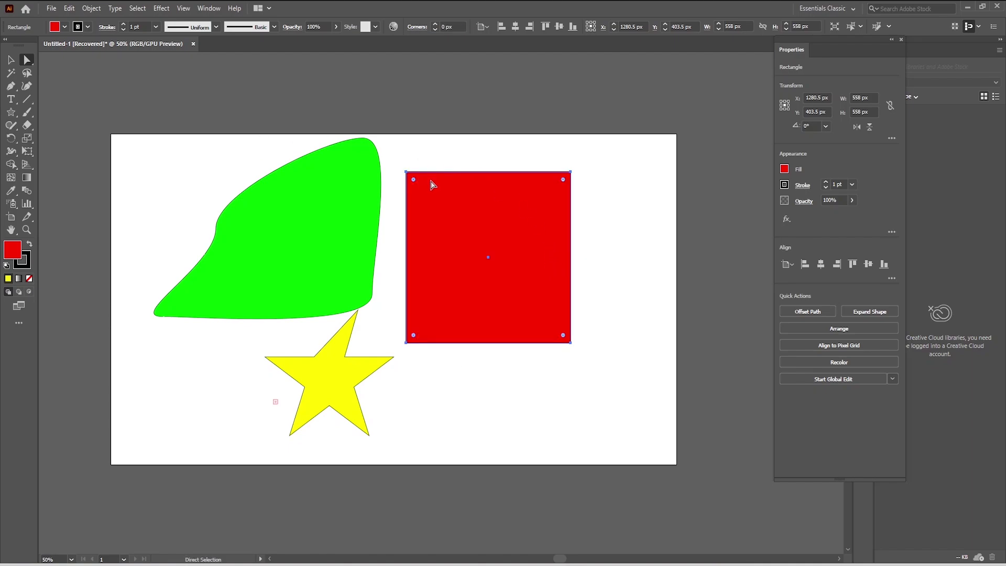
pyautogui.click(572, 172)
pyautogui.moveTo(571, 172); pyautogui.dragTo(641, 126)
pyautogui.hotkey('ctrl', 'z')
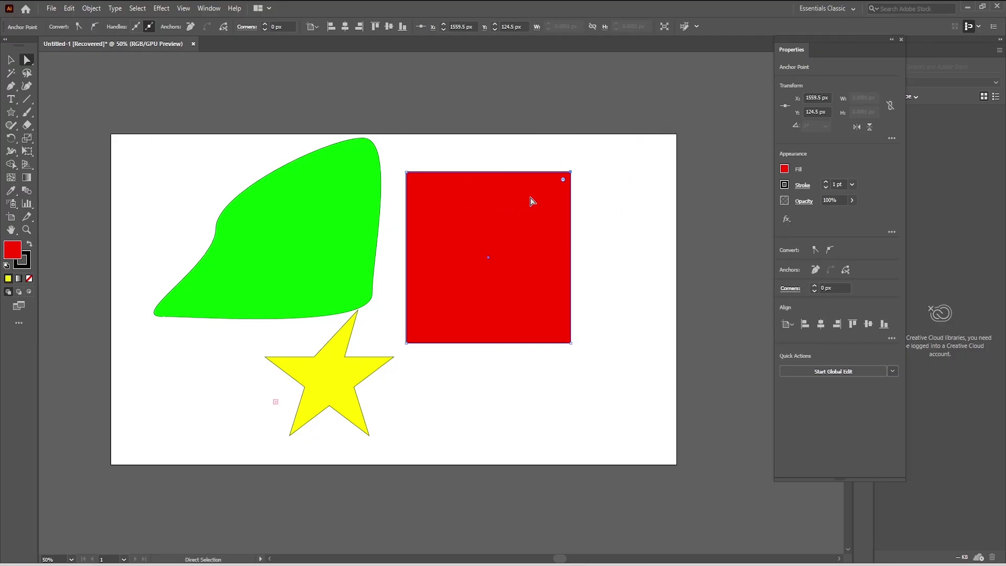
# Round only the red square's upper-right corner to about 240.8 px and undo the rounding
pyautogui.click(523, 200)
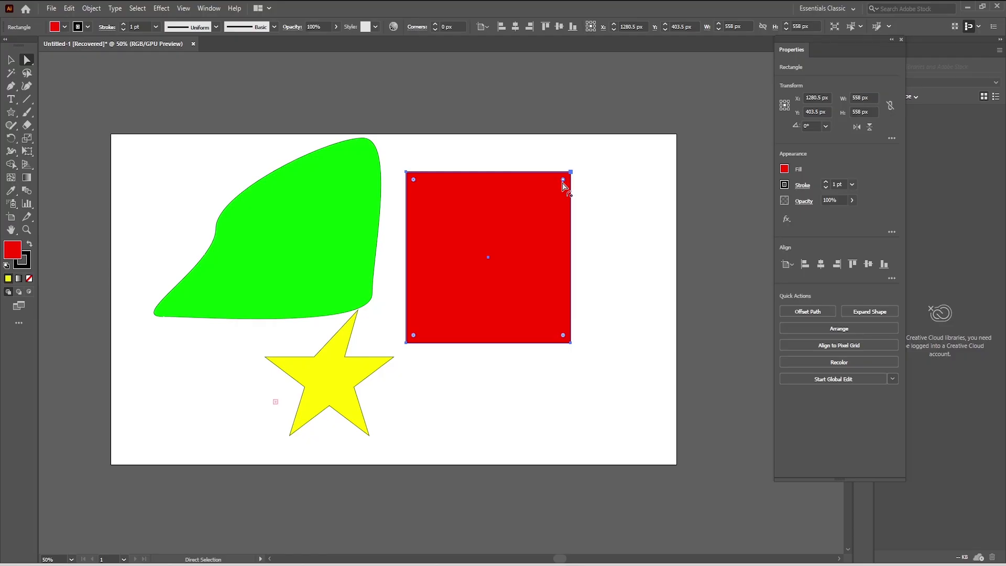
pyautogui.moveTo(563, 183); pyautogui.dragTo(495, 186)
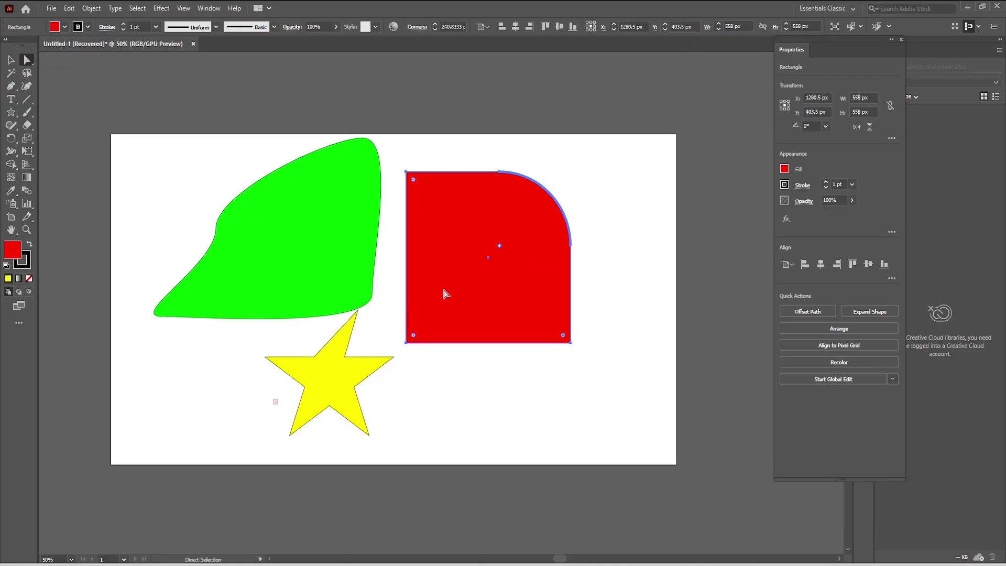
pyautogui.hotkey('ctrl', 'z')
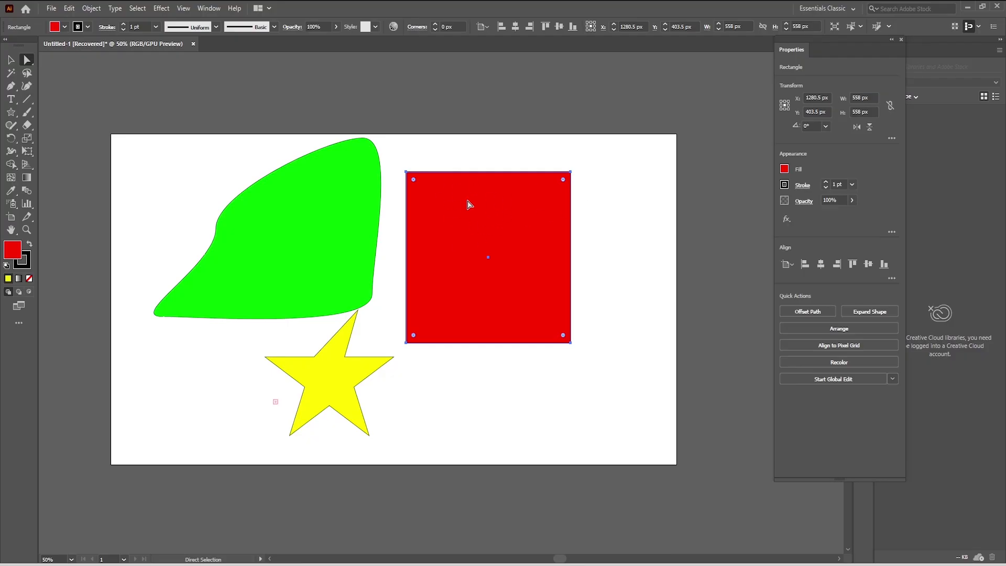
pyautogui.press('ctrl')
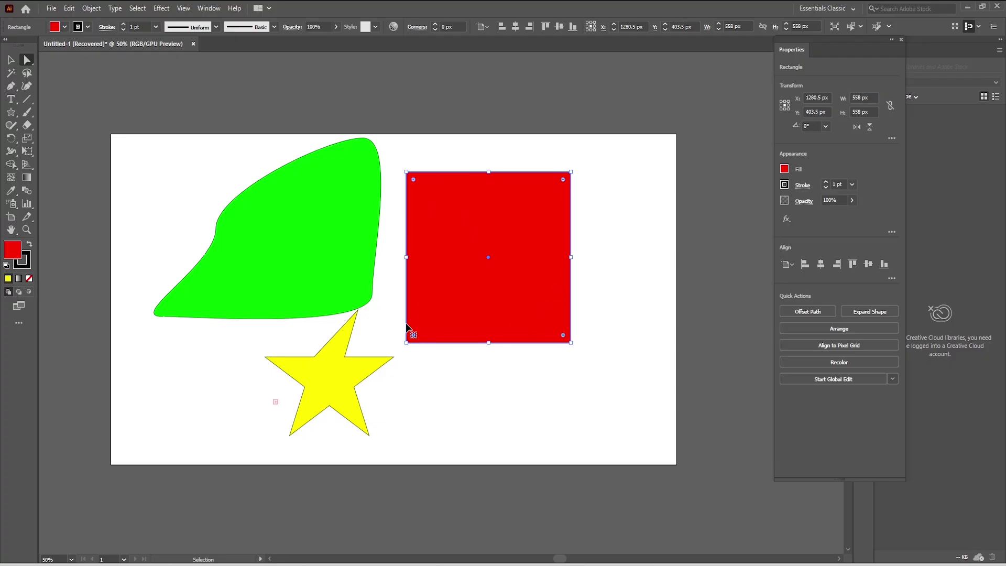
pyautogui.press('ctrl')
pyautogui.press('ctrl')
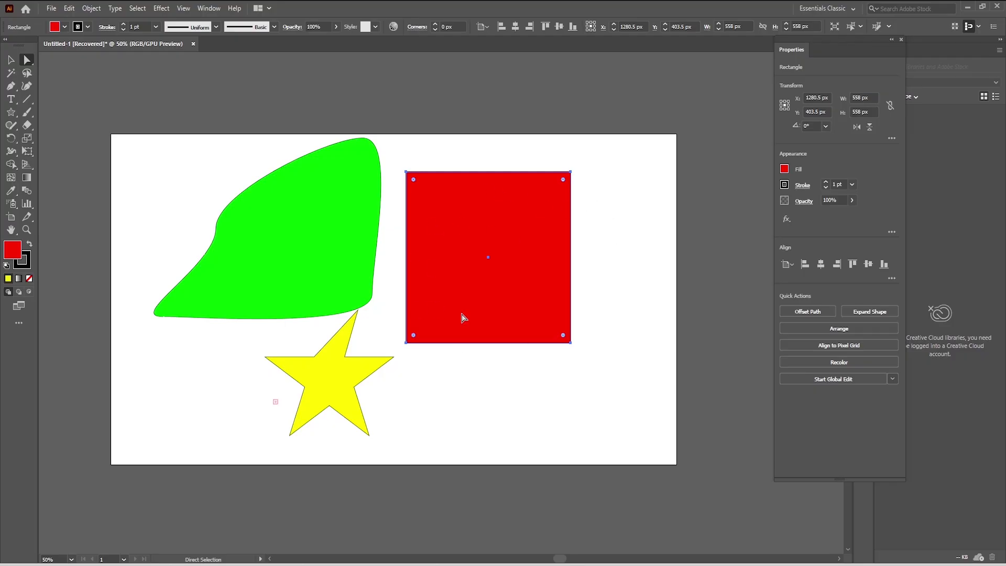
# Pull the yellow star's left point outward to about X 277.5, Y 697.5 px and undo the change
pyautogui.click(333, 388)
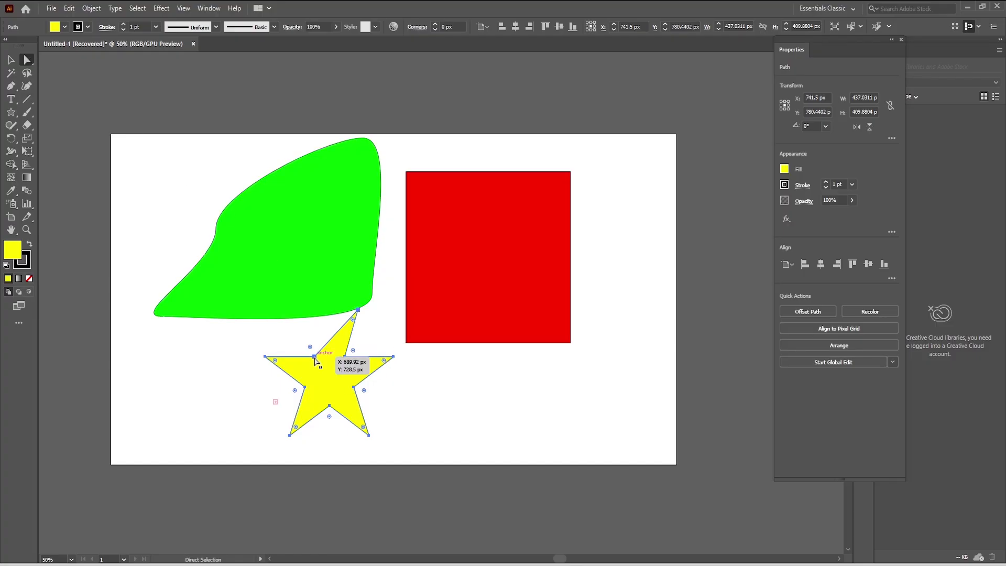
pyautogui.moveTo(315, 361); pyautogui.dragTo(193, 347)
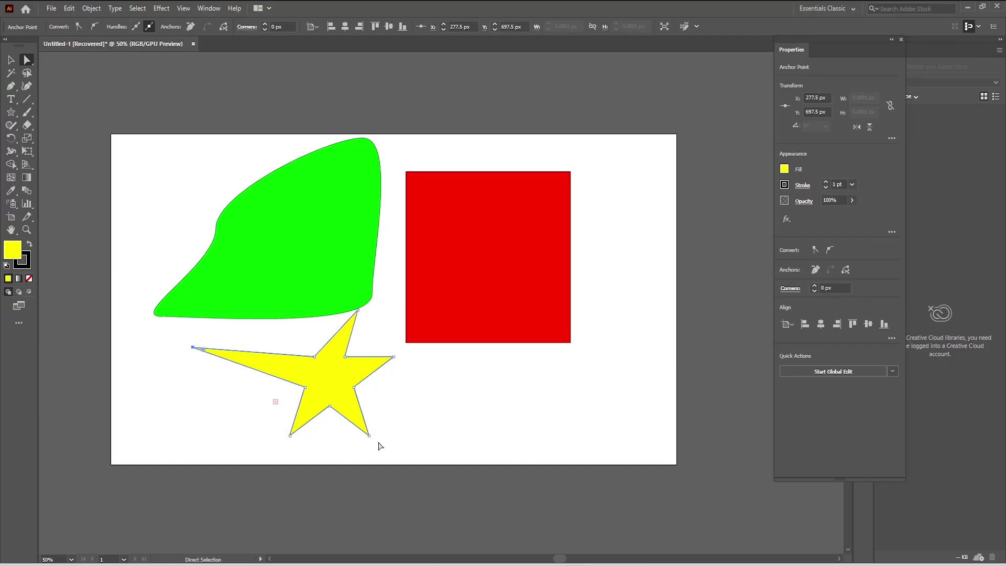
pyautogui.hotkey('ctrl', 'z')
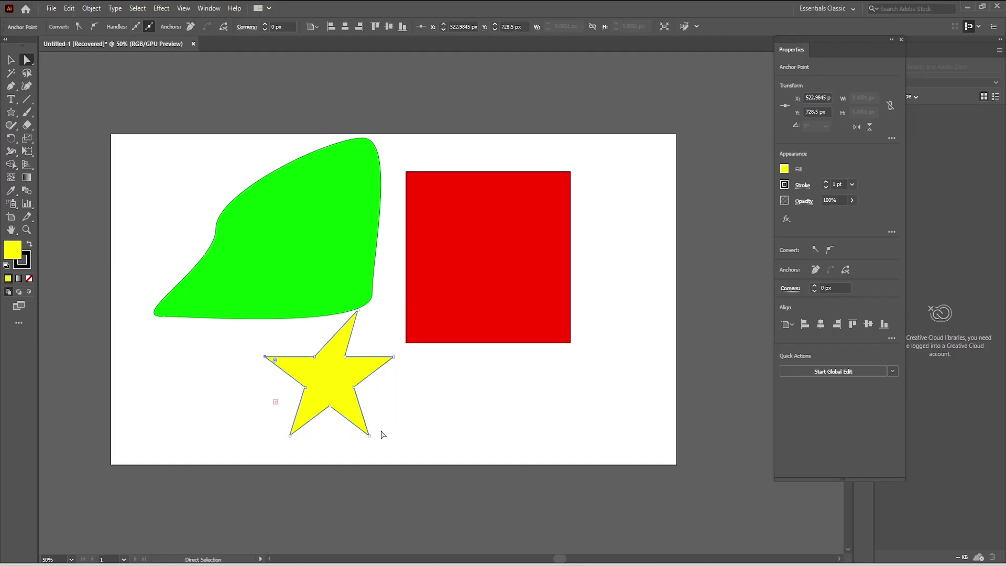
# Move the whole yellow star to about X 817.5, Y 794.4 px with the temporary Selection tool and deselect it
pyautogui.click(325, 383)
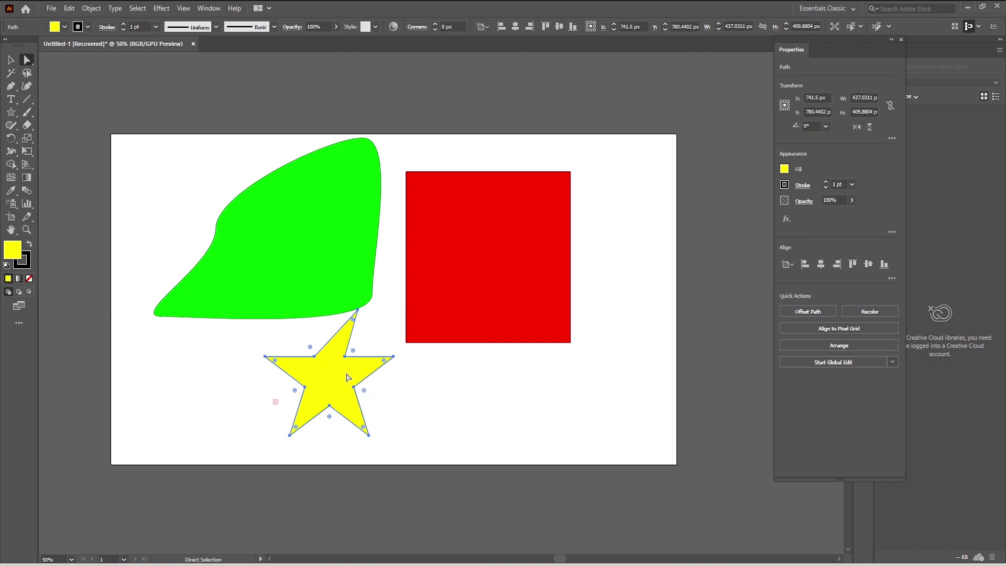
pyautogui.press('ctrl')
pyautogui.press('ctrl')
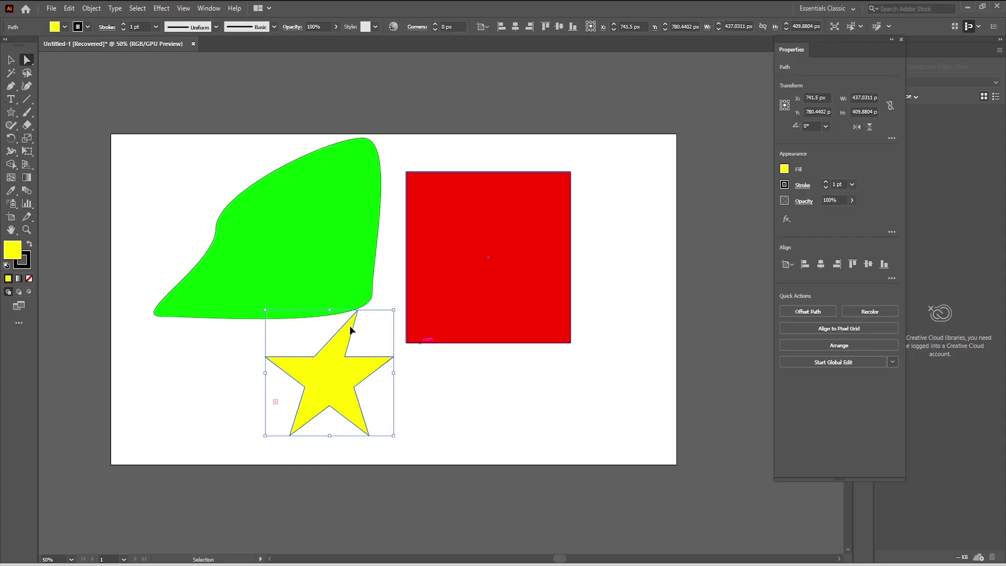
pyautogui.moveTo(332, 369); pyautogui.dragTo(360, 373)
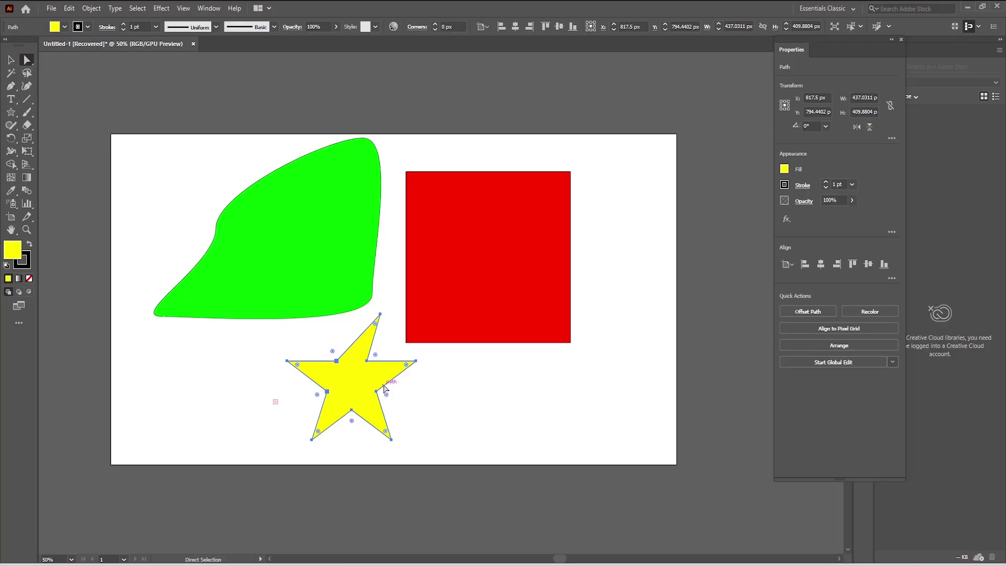
pyautogui.click(463, 389)
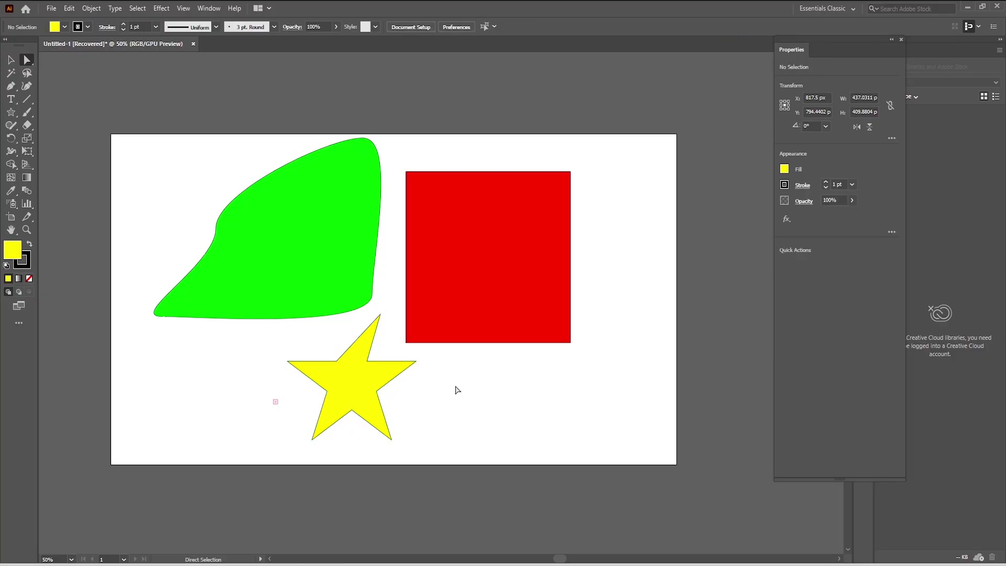
# Move the red square slightly up and to the right, and delete the reshaped green shape
pyautogui.click(371, 385)
pyautogui.moveTo(338, 269); pyautogui.dragTo(302, 270)
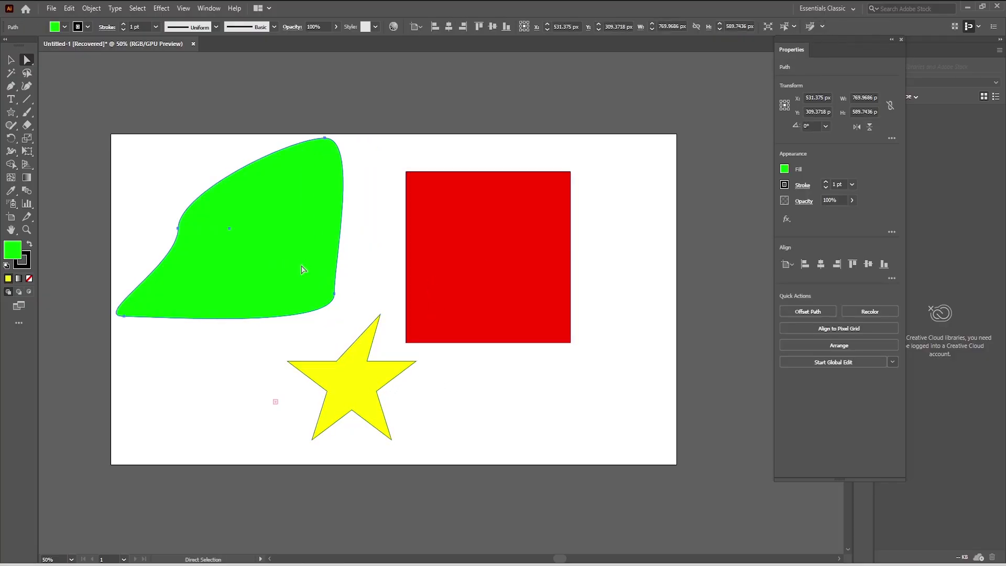
pyautogui.moveTo(452, 259); pyautogui.dragTo(496, 251)
pyautogui.click(292, 263)
pyautogui.press('Delete')
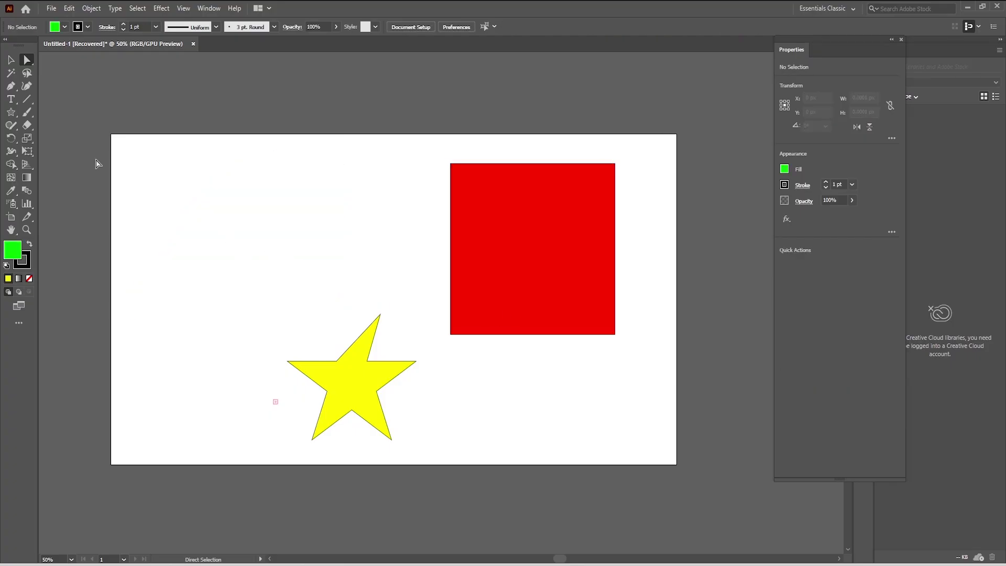
# Draw a green ellipse about 320 by 333 px above and left of the star, and switch to the Selection tool
pyautogui.click(11, 112)
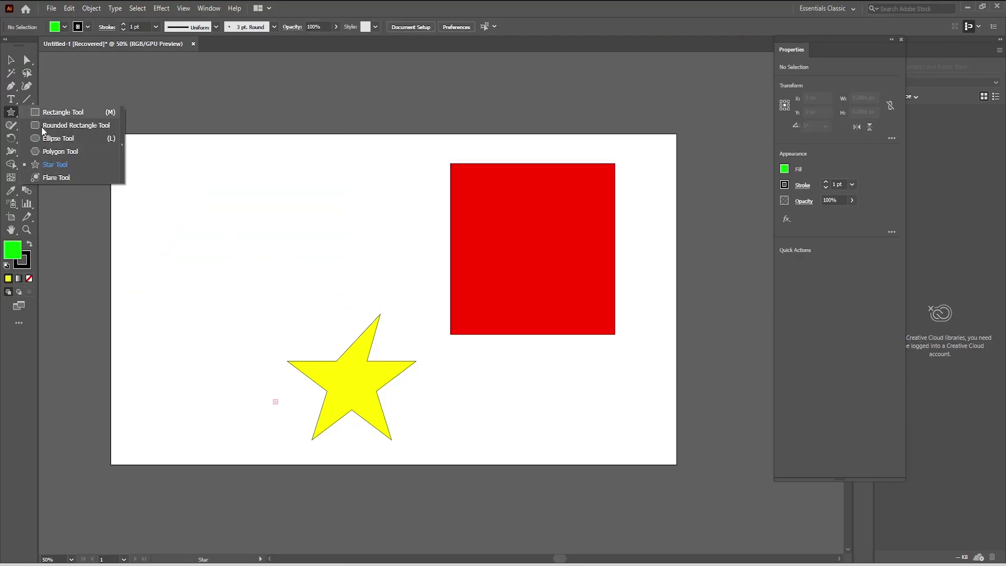
pyautogui.click(52, 139)
pyautogui.moveTo(241, 222)
pyautogui.mouseDown()
pyautogui.moveTo(313, 284)
pyautogui.moveTo(335, 323)
pyautogui.mouseUp()
pyautogui.click(12, 59)
pyautogui.click(204, 200)
pyautogui.click(504, 234)
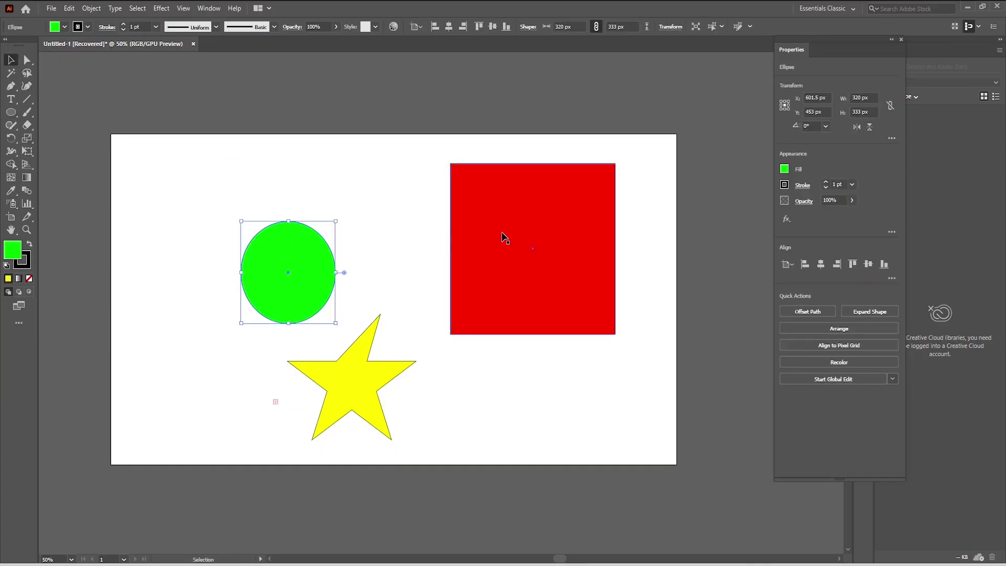
# Stretch the green ellipse to about 320 by 627 px at an angle of about 85°, and move it to about X 457.2, Y 345.6 px
pyautogui.click(307, 262)
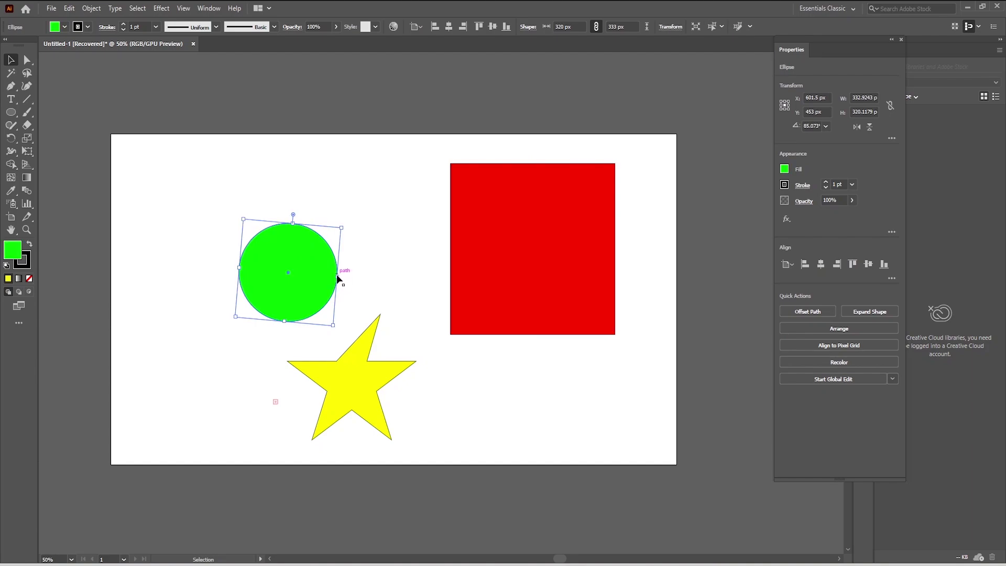
pyautogui.moveTo(336, 273); pyautogui.dragTo(424, 304)
pyautogui.moveTo(365, 287); pyautogui.dragTo(277, 250)
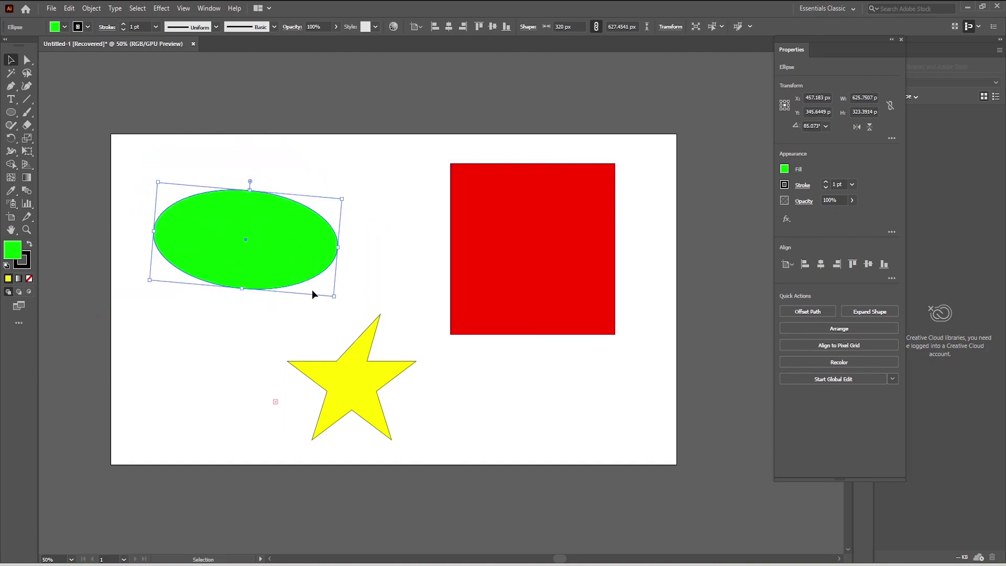
# Rotate the green ellipse to about 166.4° and switch to the Direct Selection tool
pyautogui.moveTo(335, 300); pyautogui.dragTo(351, 198)
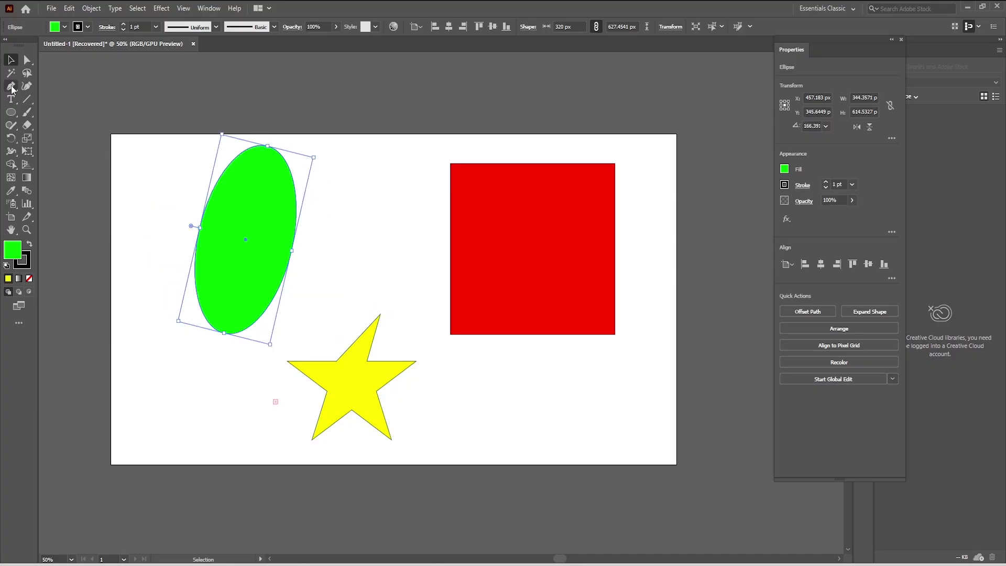
pyautogui.click(27, 60)
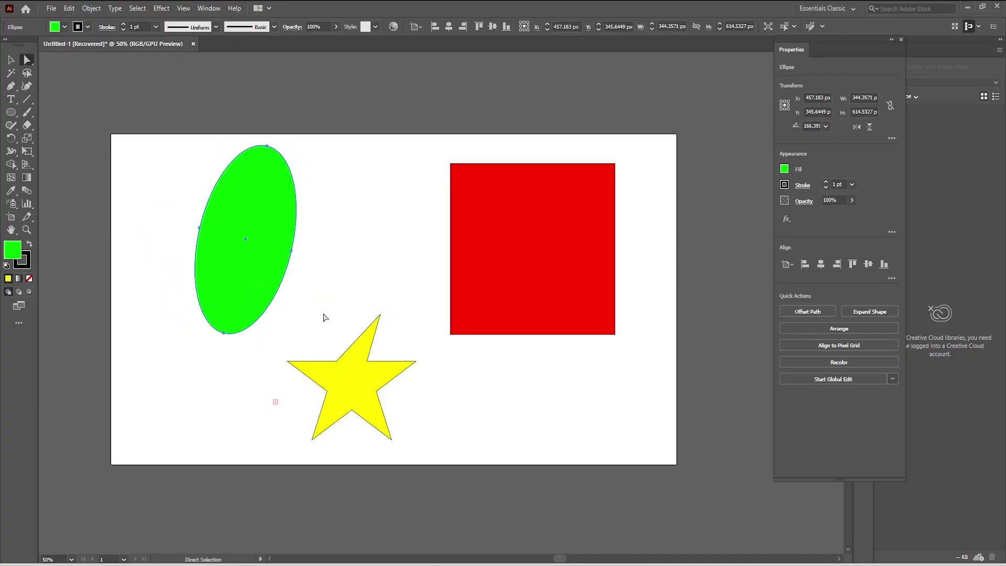
# Reshape the green ellipse by moving its right anchor point to about X 976.5, Y 258.5 px
pyautogui.click(293, 253)
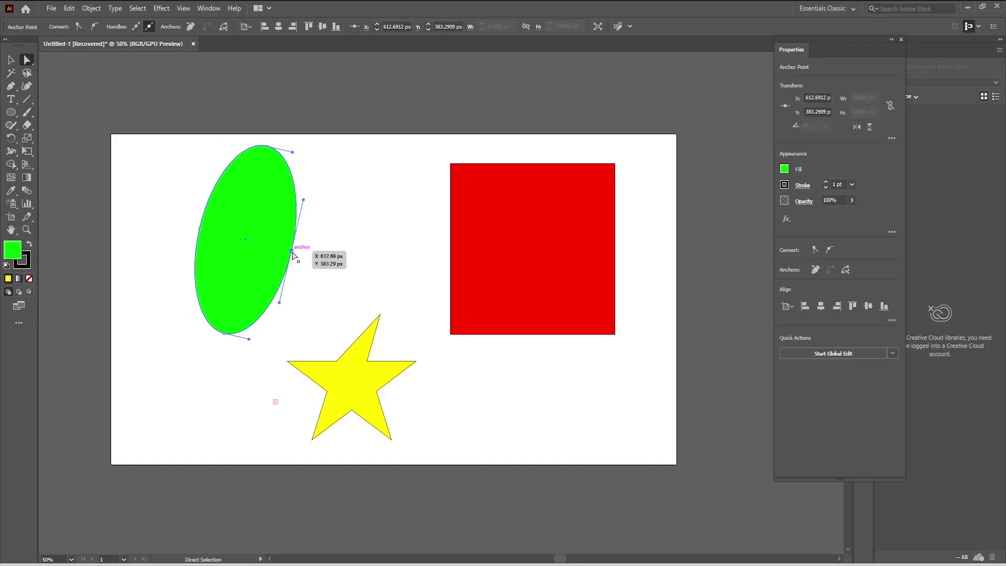
pyautogui.moveTo(291, 253); pyautogui.dragTo(400, 213)
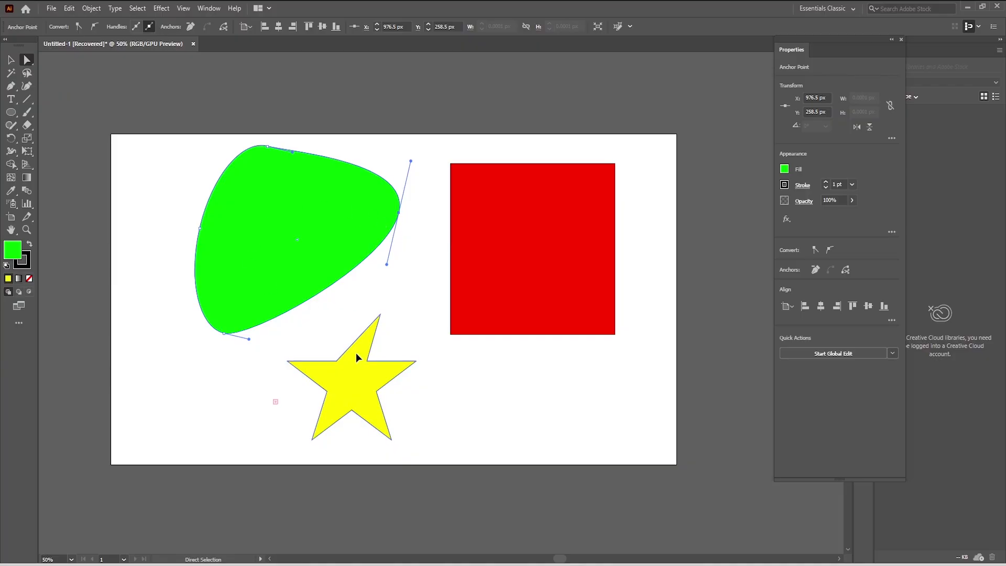
pyautogui.click(368, 367)
# Round all four corners of the red square to about 94 px, and select the reshaped green shape
pyautogui.click(454, 242)
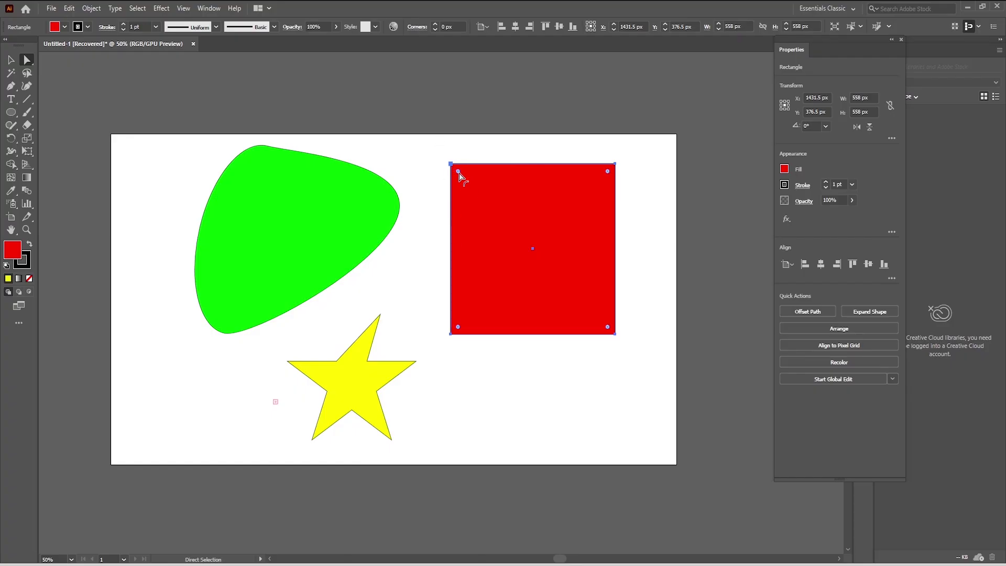
pyautogui.moveTo(460, 174); pyautogui.dragTo(475, 201)
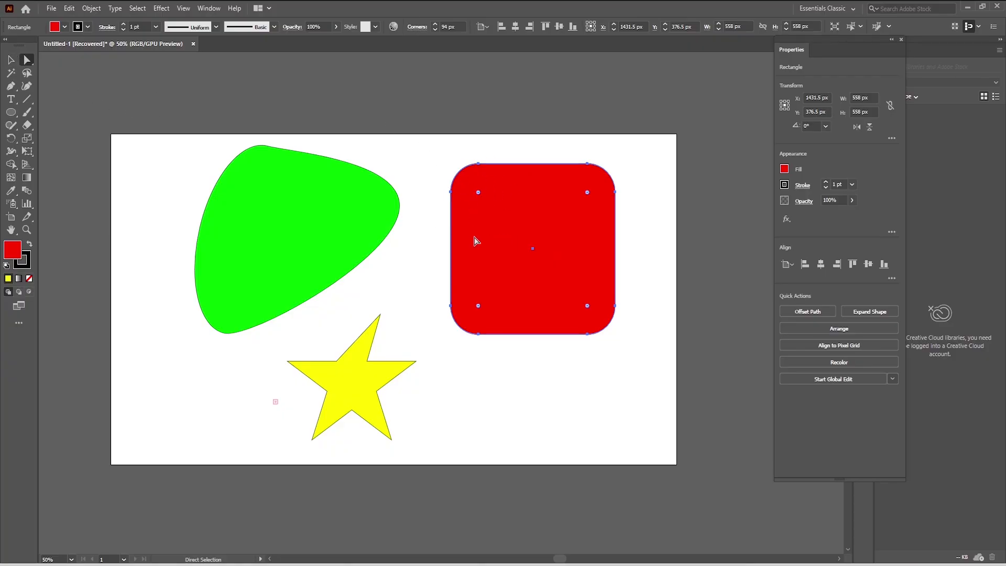
pyautogui.click(426, 267)
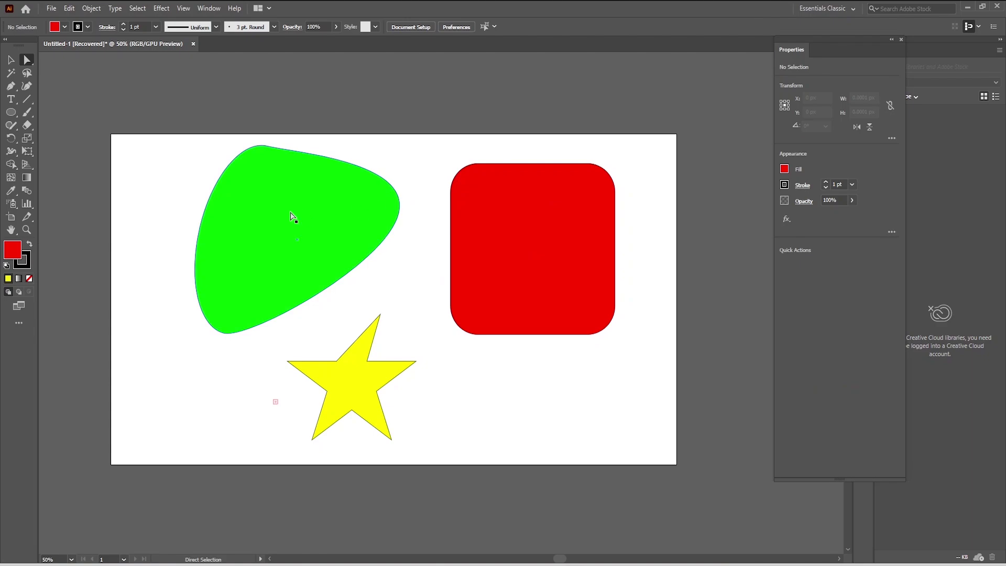
pyautogui.click(275, 215)
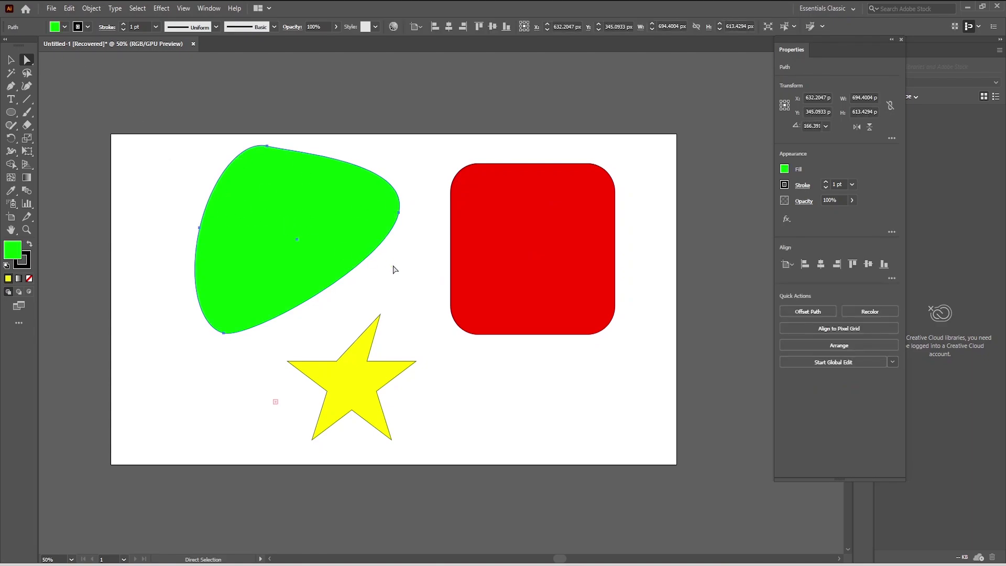